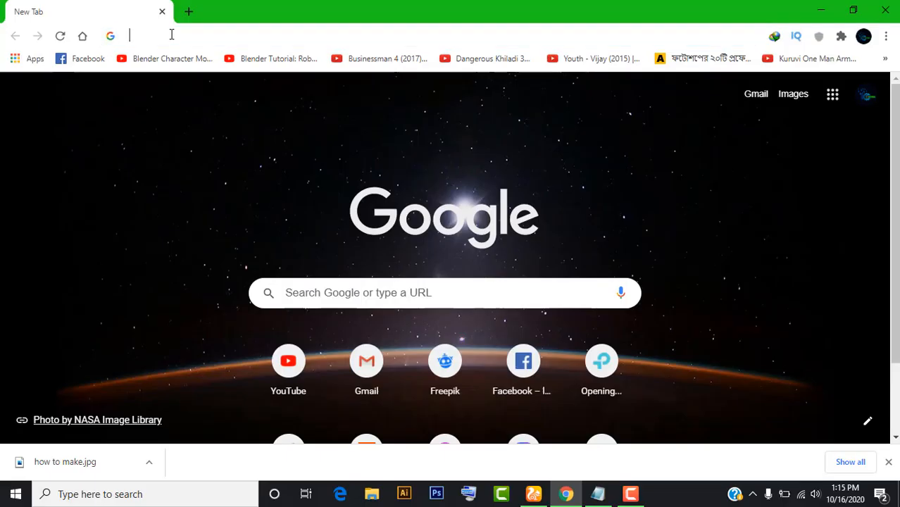
# - Search Google for "canva" and open the official Canva website from the results
pyautogui.click(171, 34)
pyautogui.write('canva')
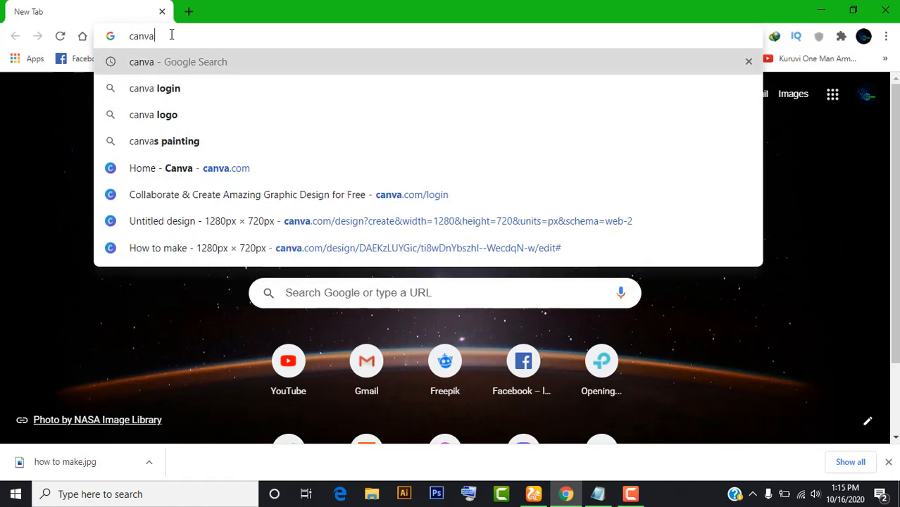
pyautogui.press('Return')
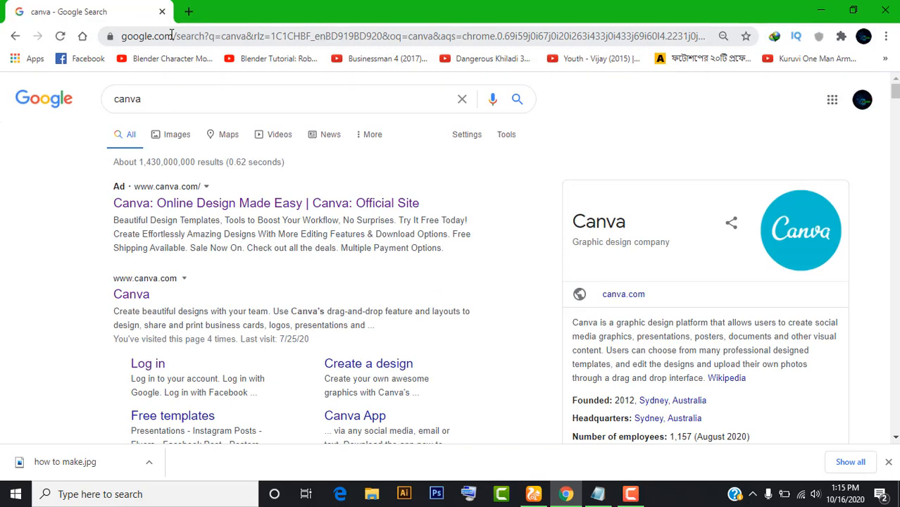
pyautogui.click(247, 209)
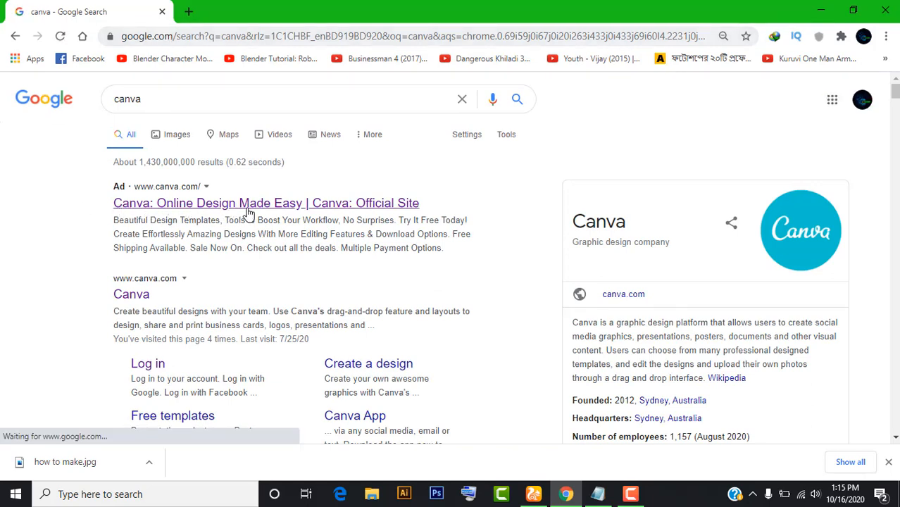
pyautogui.click(300, 210)
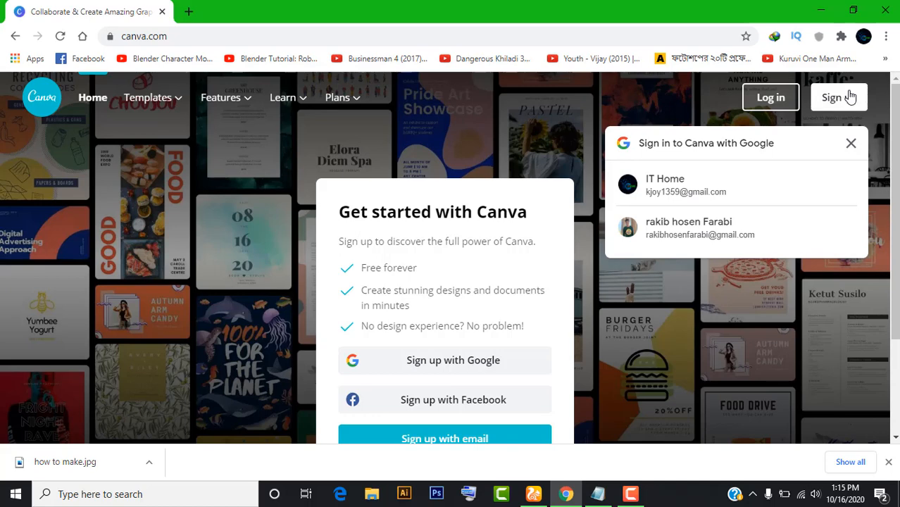
# - Open the email sign-up form and examine its account creation fields
pyautogui.click(820, 104)
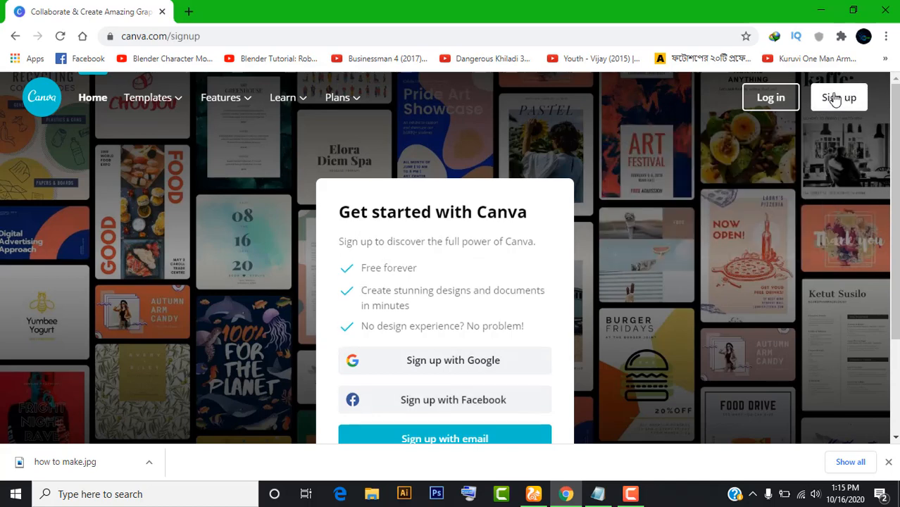
pyautogui.scroll(-2, 522, 223)
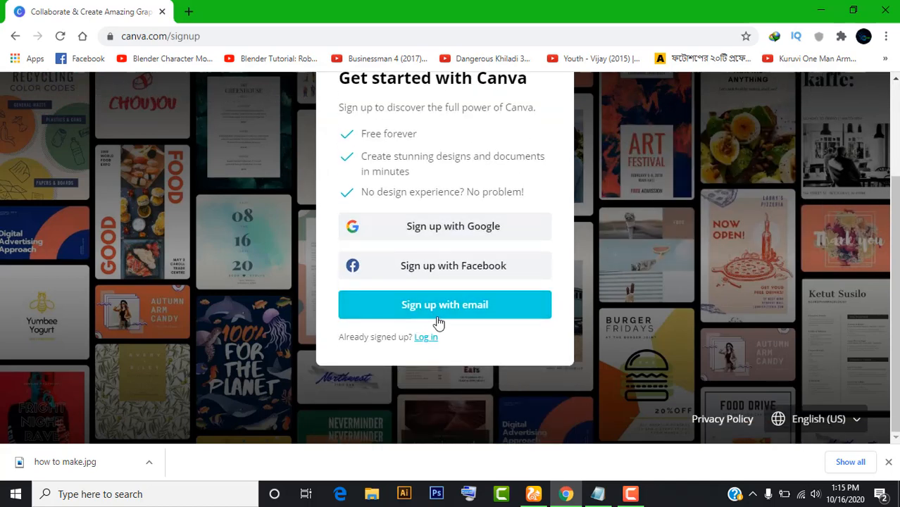
pyautogui.click(484, 310)
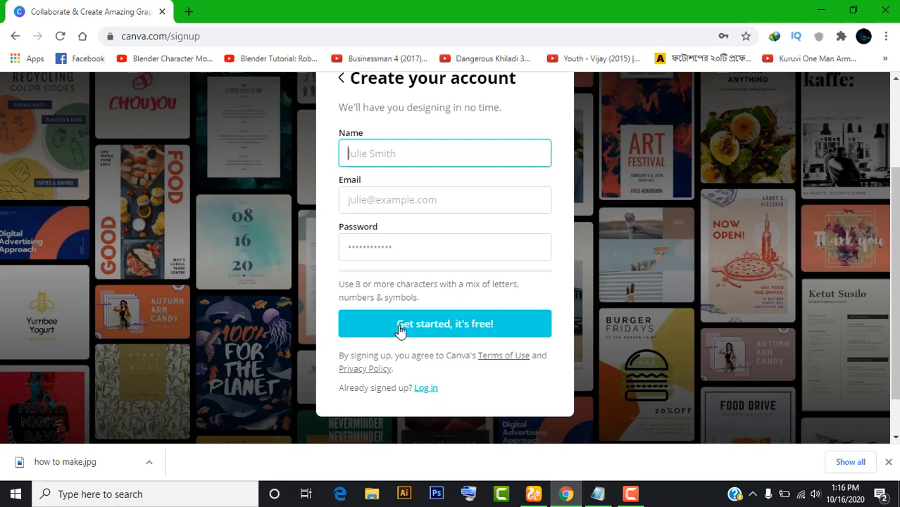
pyautogui.scroll(1, 458, 338)
pyautogui.scroll(2, 461, 337)
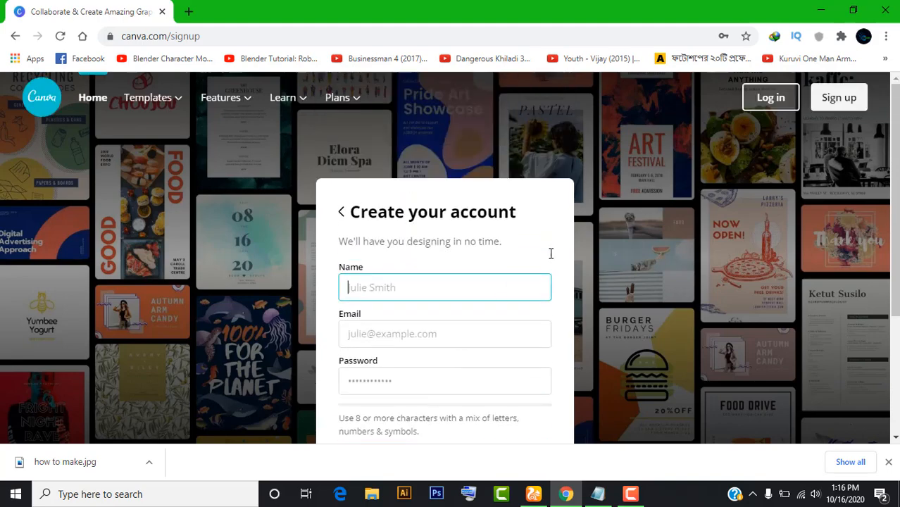
# - Log in to the existing account with the prefilled e-mail and password
pyautogui.click(771, 103)
pyautogui.scroll(-3, 526, 257)
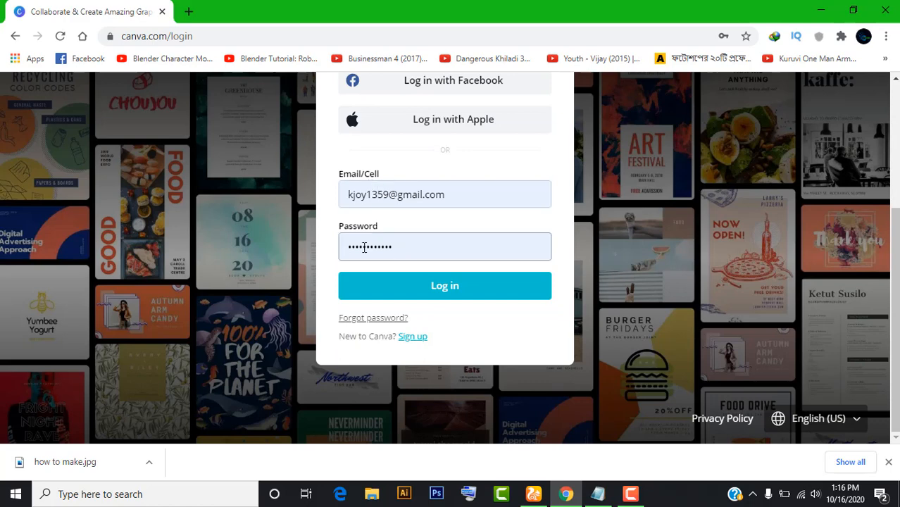
pyautogui.click(438, 293)
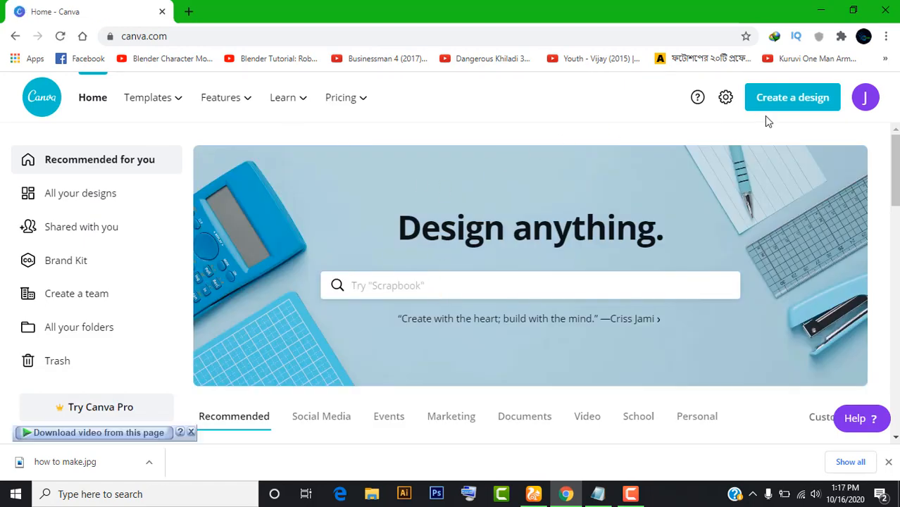
# - Create a new custom-size design of 1280 x 720 px
pyautogui.click(787, 100)
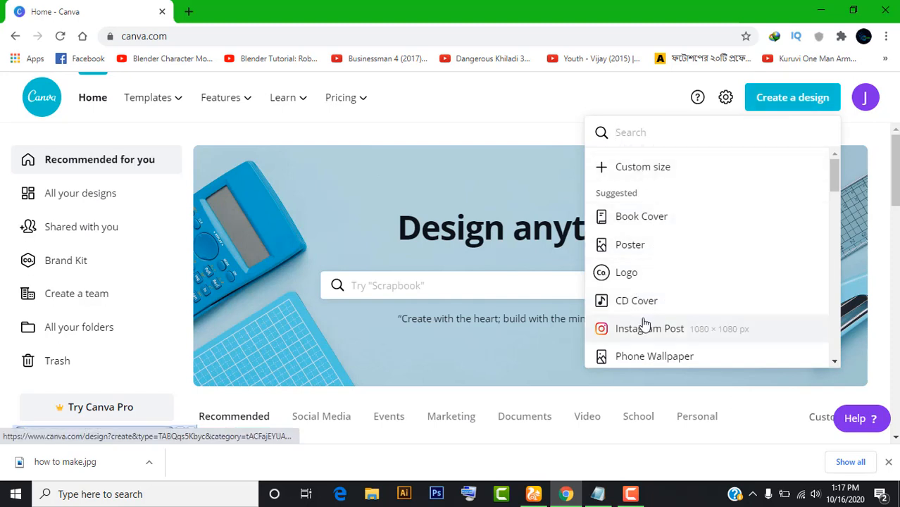
pyautogui.scroll(-6, 677, 316)
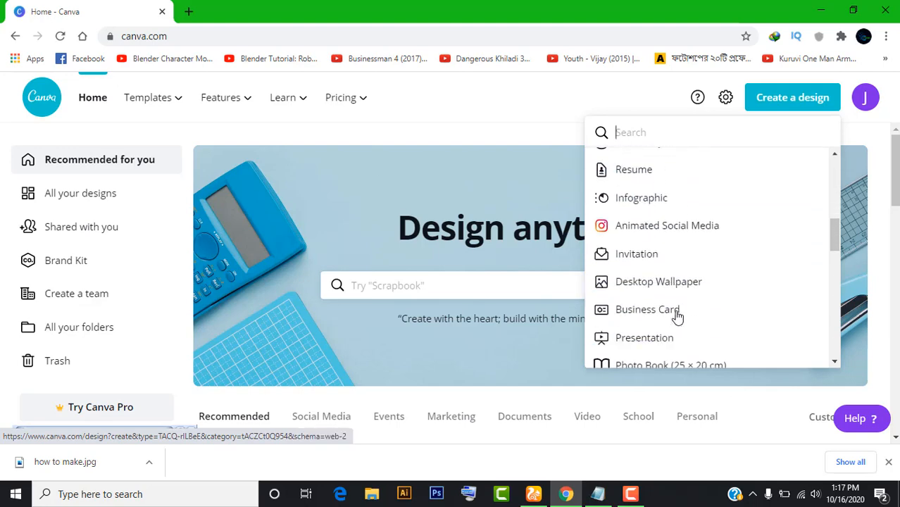
pyautogui.scroll(6, 676, 296)
pyautogui.scroll(-5, 676, 299)
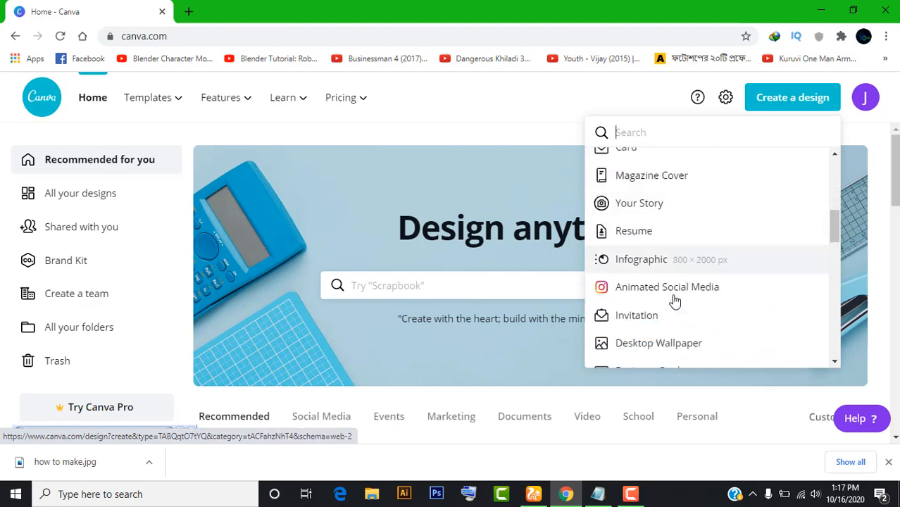
pyautogui.scroll(-4, 673, 301)
pyautogui.scroll(7, 675, 297)
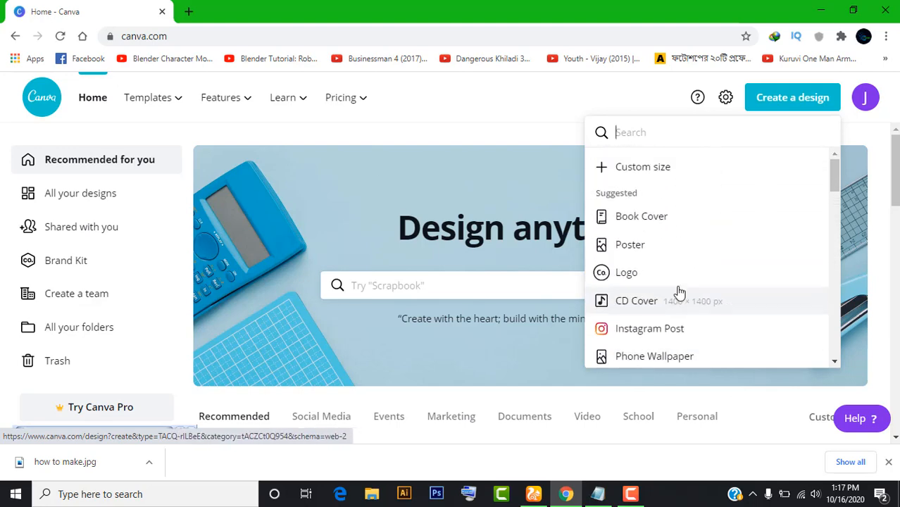
pyautogui.click(646, 172)
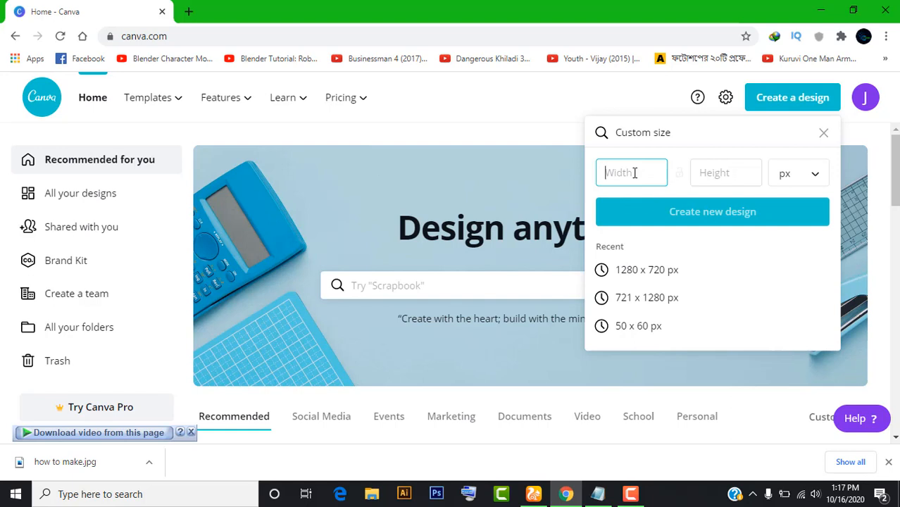
pyautogui.write('1280')
pyautogui.click(723, 173)
pyautogui.write('720')
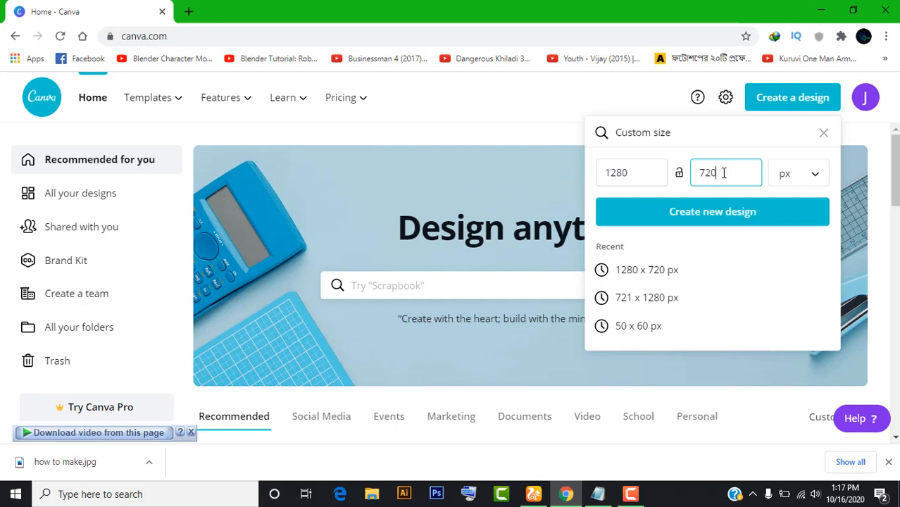
pyautogui.click(706, 221)
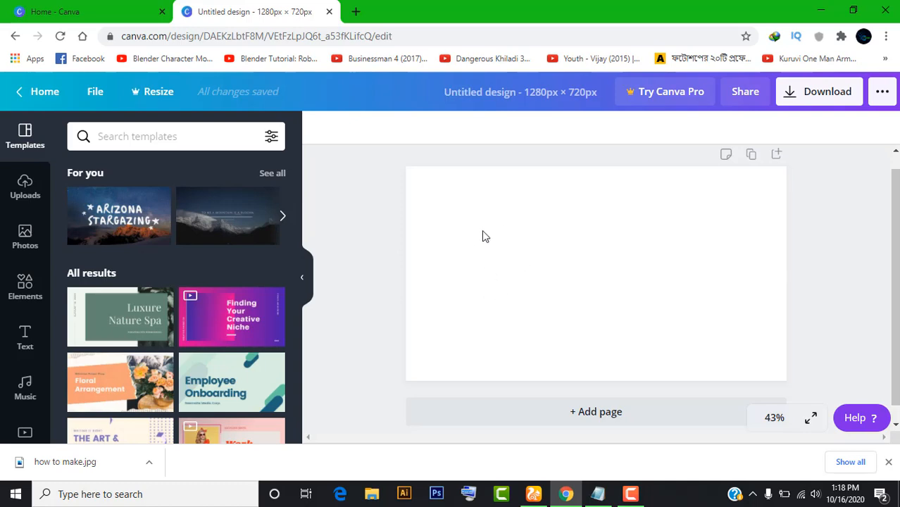
# - Open the background library and search it for "red"
pyautogui.scroll(-3, 21, 288)
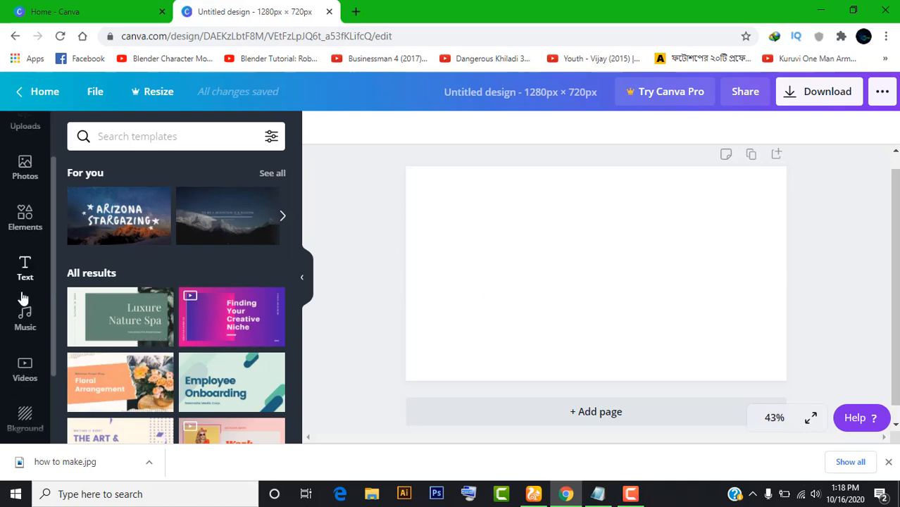
pyautogui.scroll(-1, 23, 299)
pyautogui.click(24, 317)
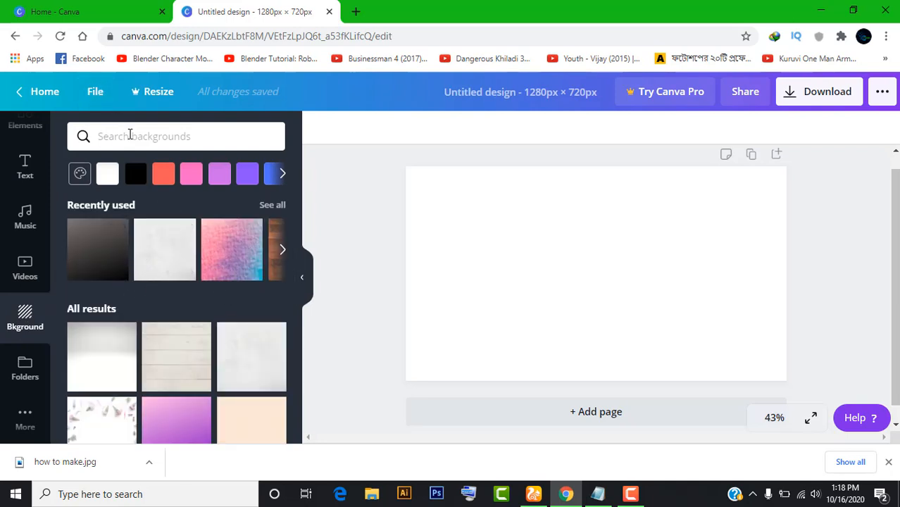
pyautogui.click(129, 136)
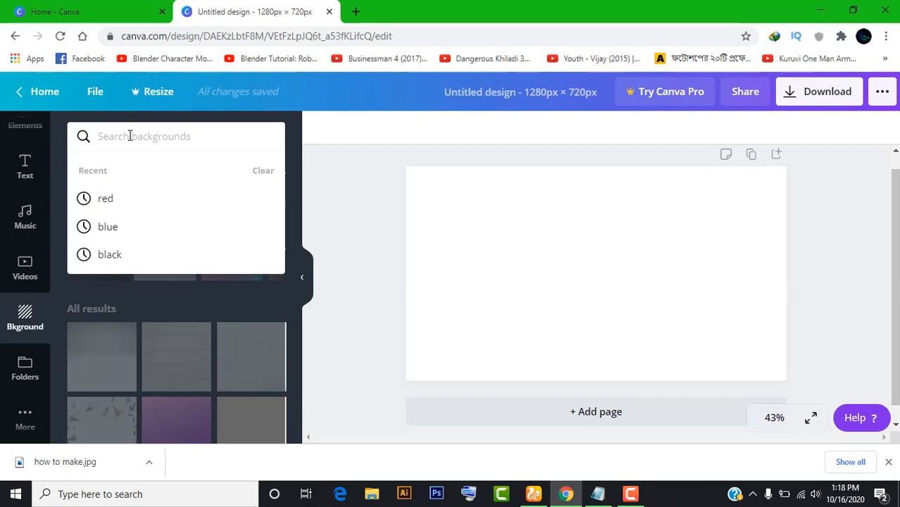
pyautogui.click(106, 198)
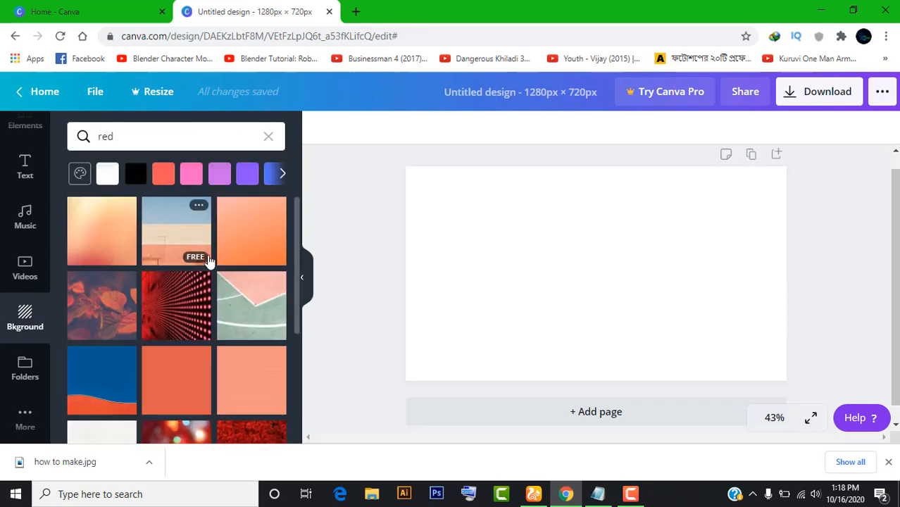
# - Search the backgrounds for "blue" instead and browse the results
pyautogui.click(153, 145)
pyautogui.press('BackSpace')
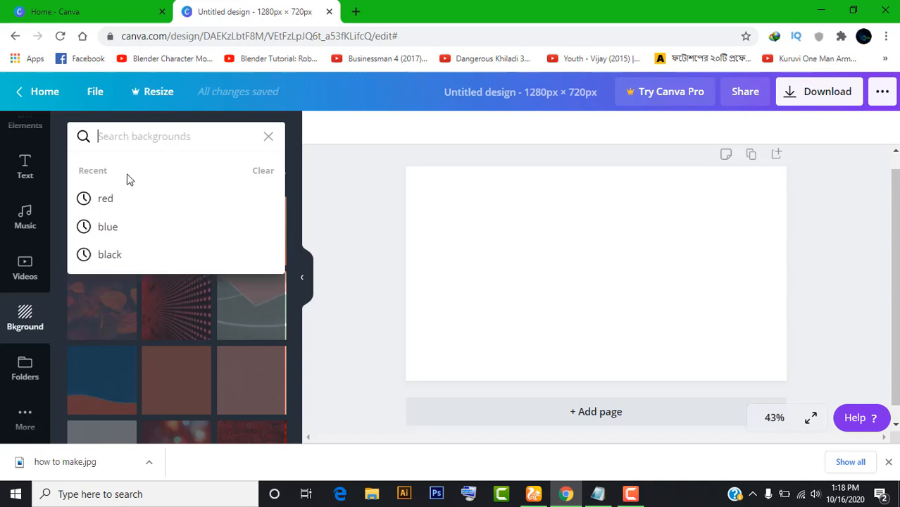
pyautogui.click(126, 227)
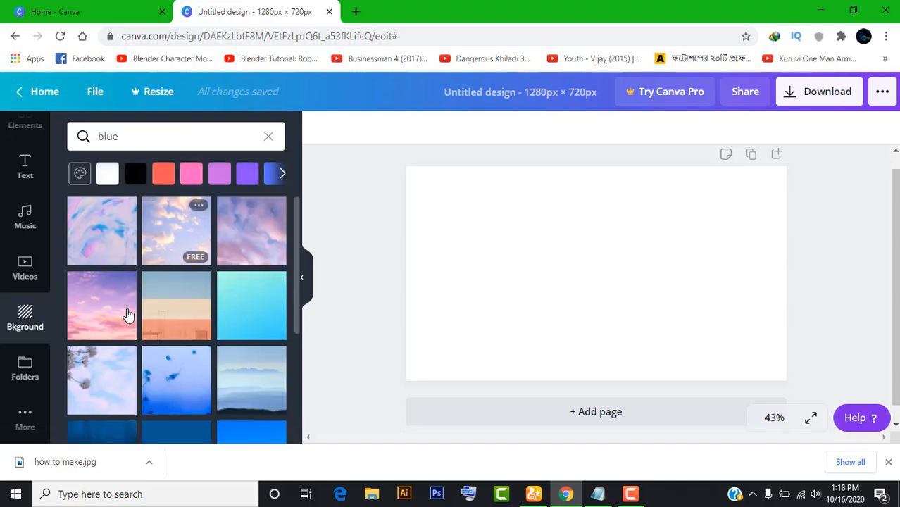
pyautogui.scroll(-5, 183, 317)
pyautogui.scroll(-5, 183, 330)
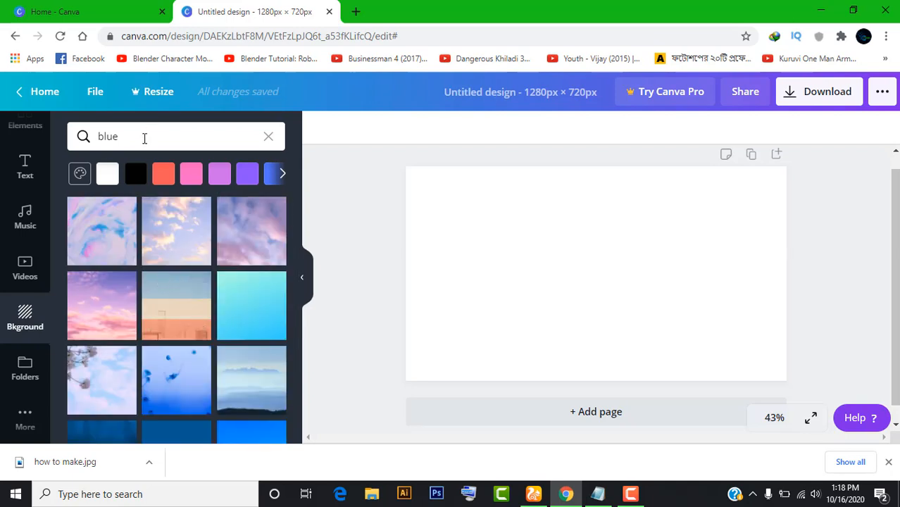
# - Clear the background search and apply the recently used dark grey-to-black gradient to the page
pyautogui.click(143, 136)
pyautogui.press('BackSpace')
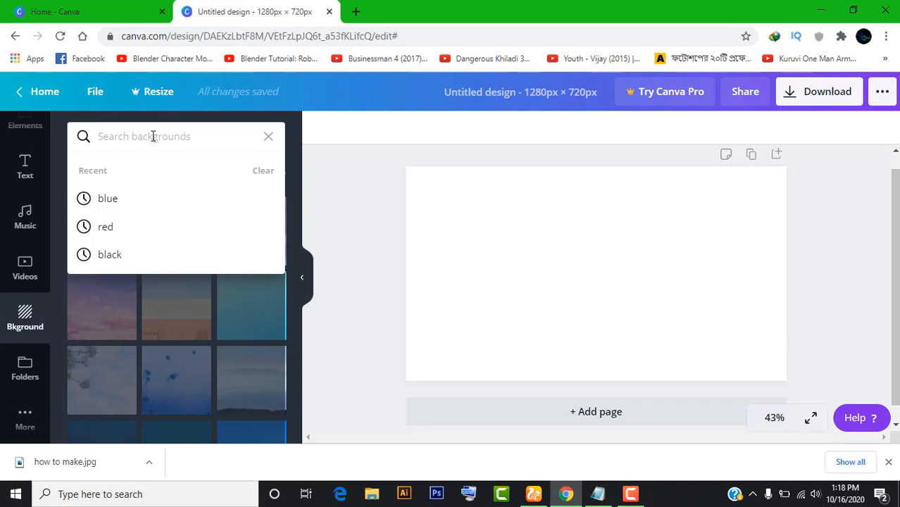
pyautogui.click(268, 138)
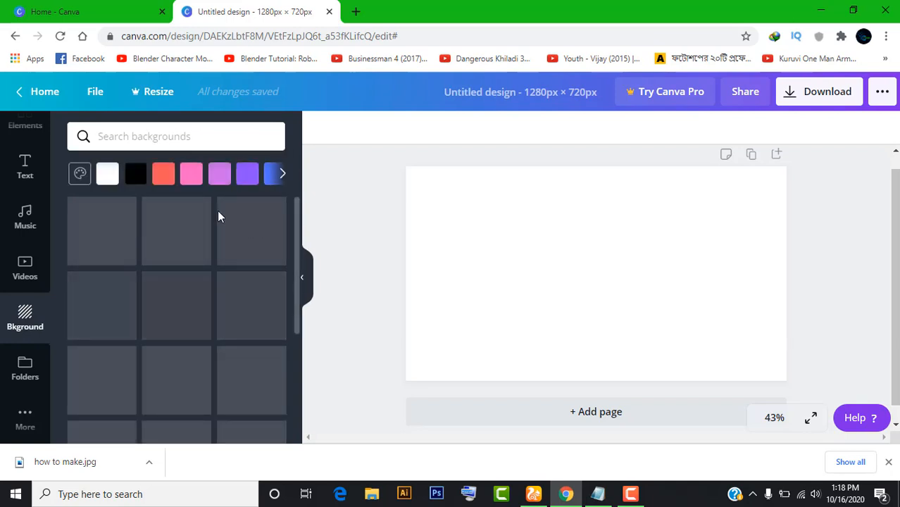
pyautogui.click(98, 255)
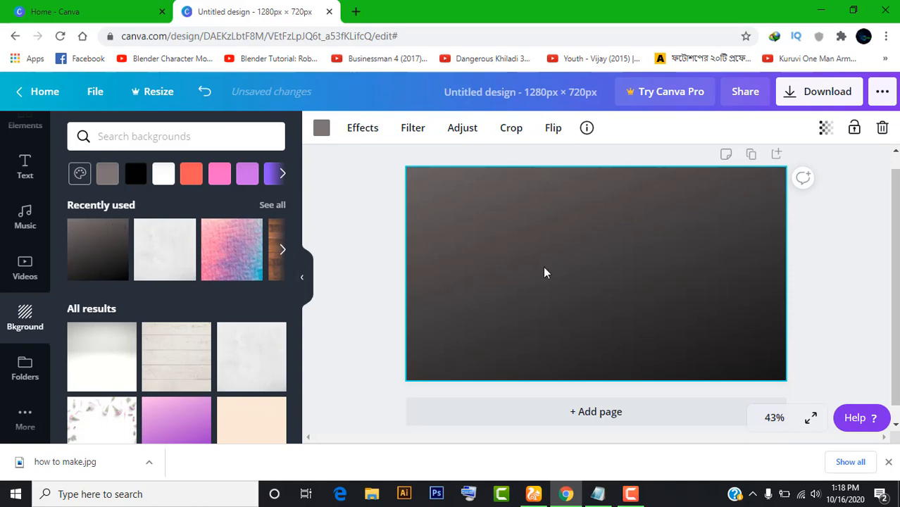
# - Upload the "unnamed" picture of the pointing man from the desktop and place it on the page
pyautogui.scroll(1, 12, 355)
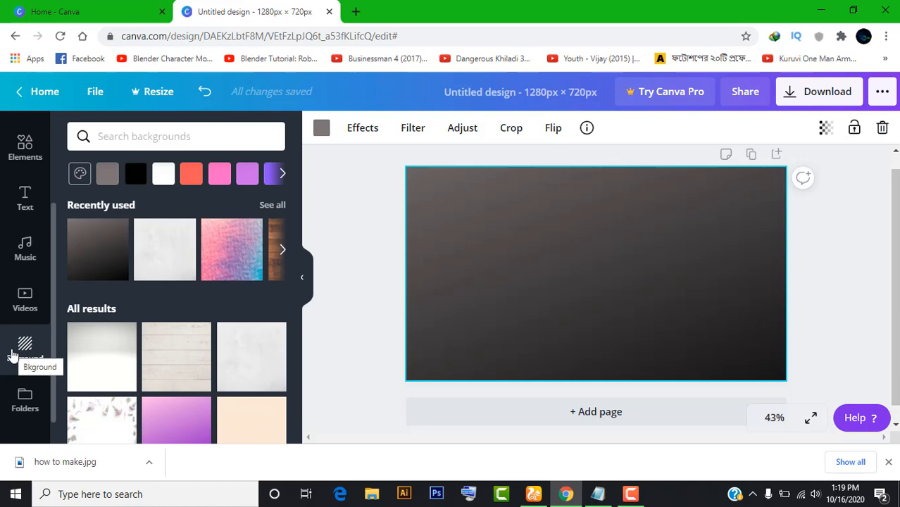
pyautogui.scroll(4, 30, 296)
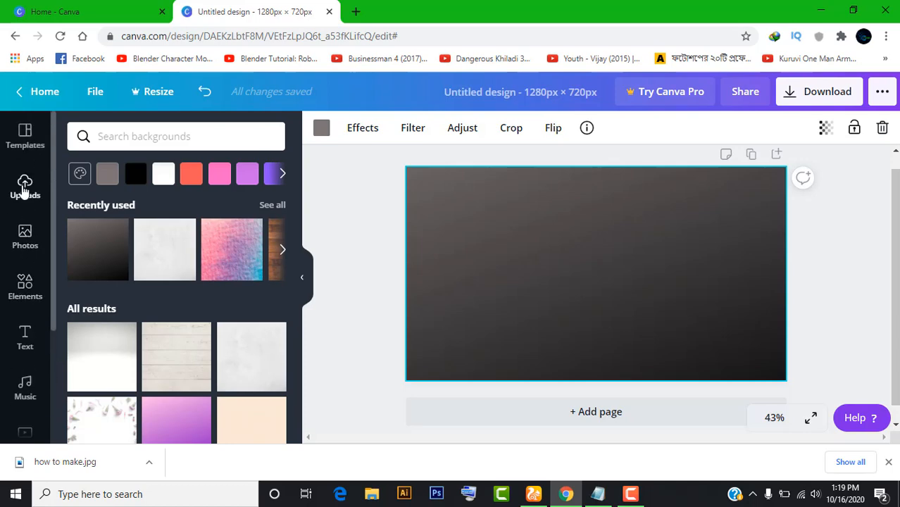
pyautogui.click(25, 189)
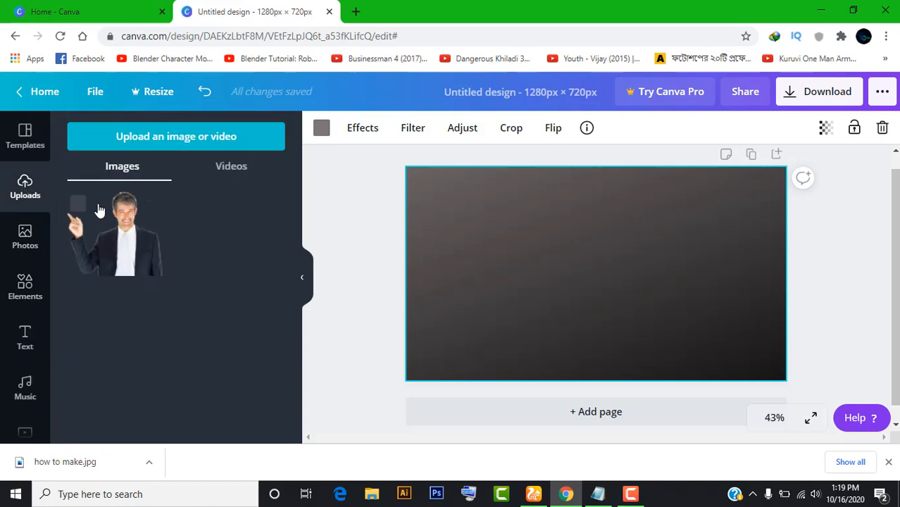
pyautogui.click(816, 10)
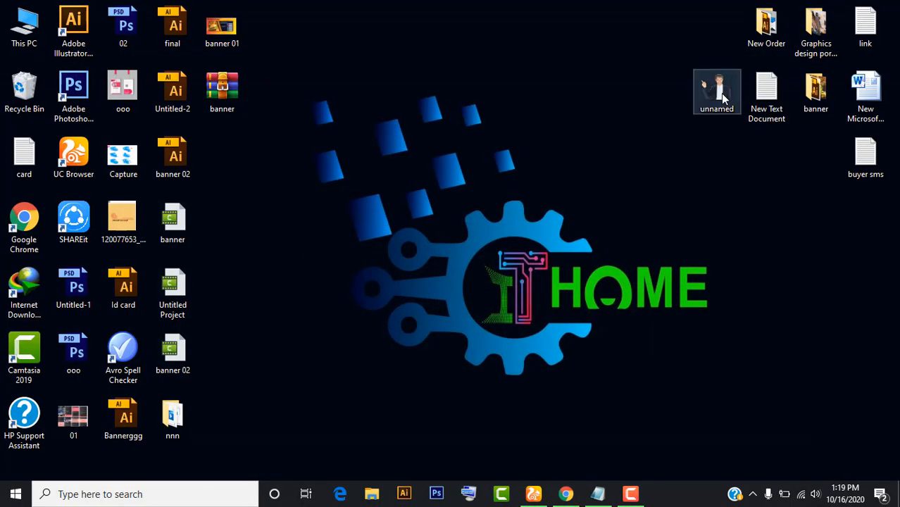
pyautogui.moveTo(722, 97); pyautogui.dragTo(614, 219)
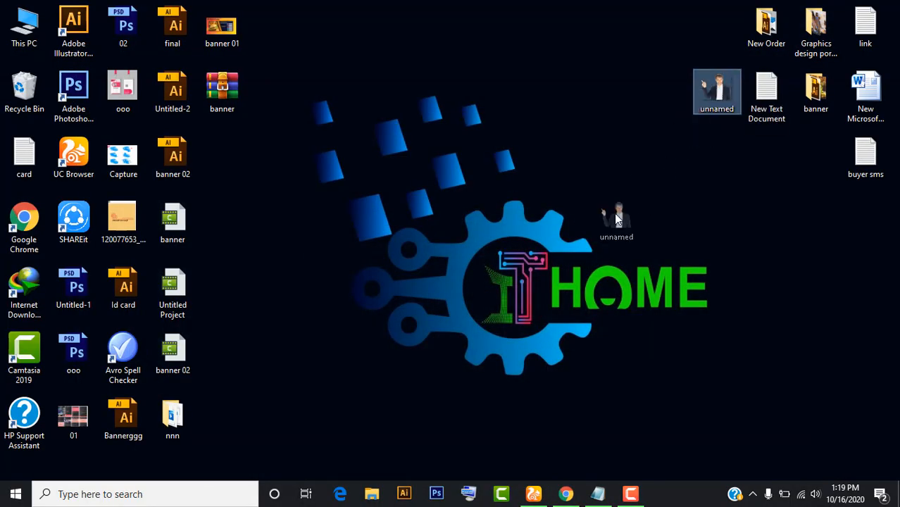
pyautogui.moveTo(670, 173); pyautogui.dragTo(123, 232)
pyautogui.click(122, 233)
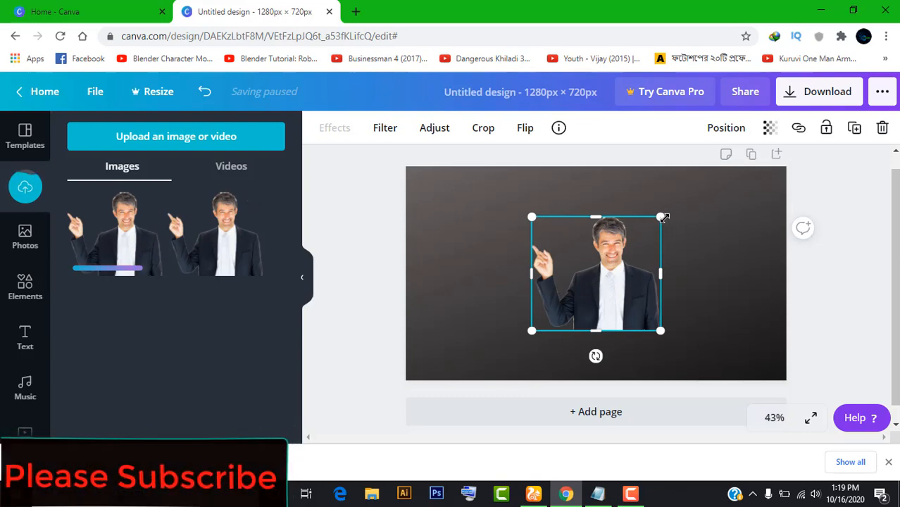
# - Enlarge the man's picture and position it flush with the page's lower-right corner, covering roughly the right half
pyautogui.moveTo(660, 217); pyautogui.dragTo(701, 182)
pyautogui.moveTo(663, 261); pyautogui.dragTo(748, 313)
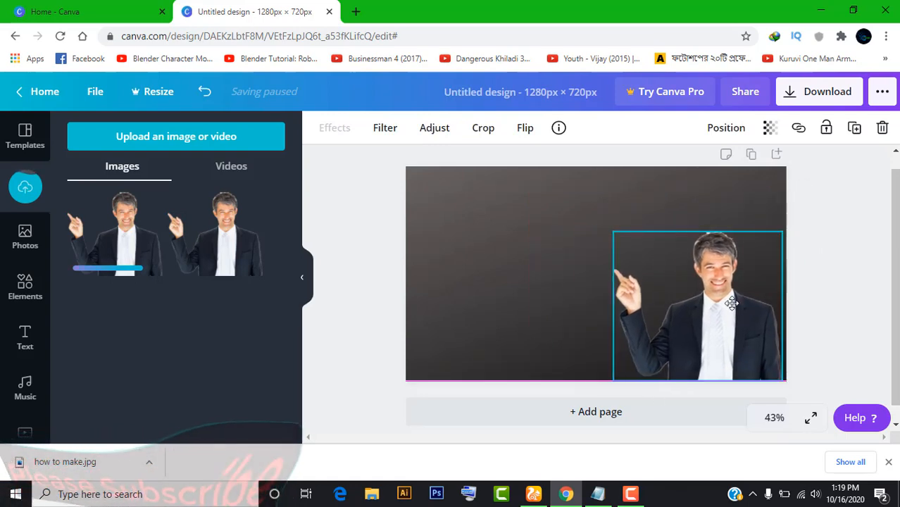
pyautogui.moveTo(728, 300); pyautogui.dragTo(700, 293)
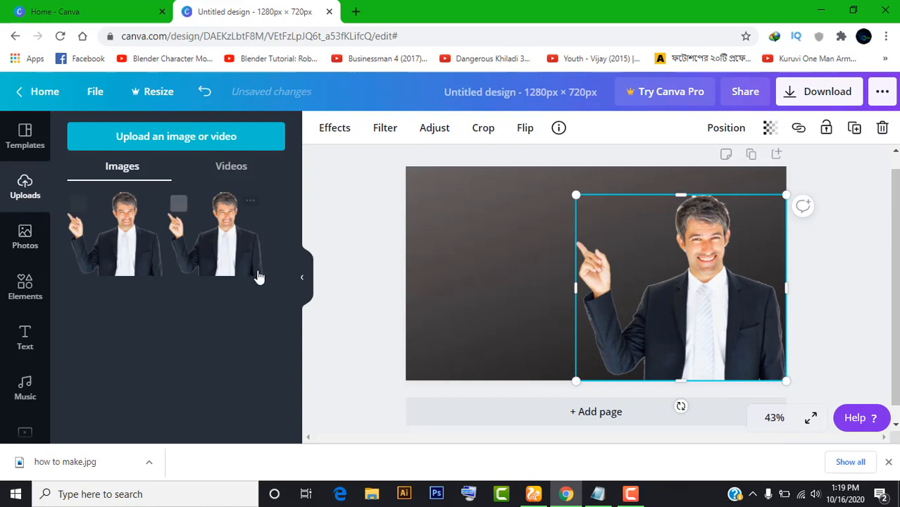
# - Add a heading to the page and replace its text with "How to make", copied from the open Notepad document
pyautogui.click(25, 338)
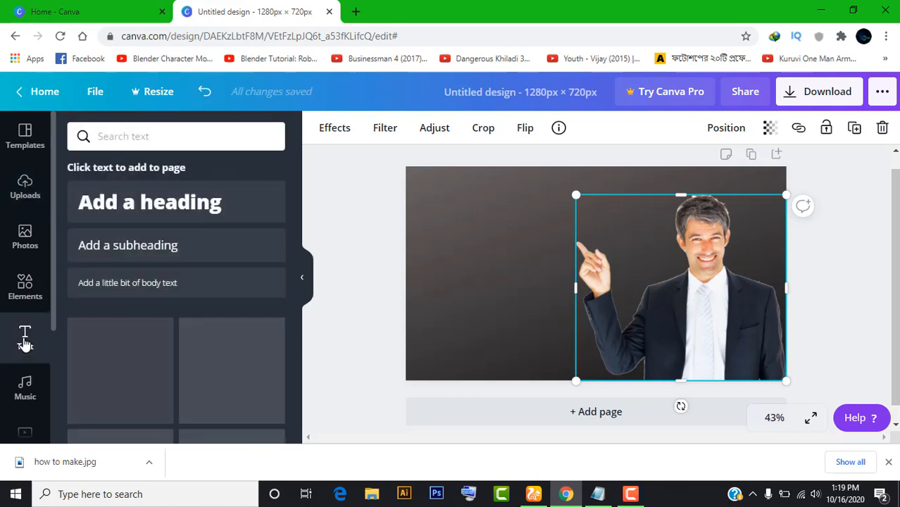
pyautogui.click(159, 204)
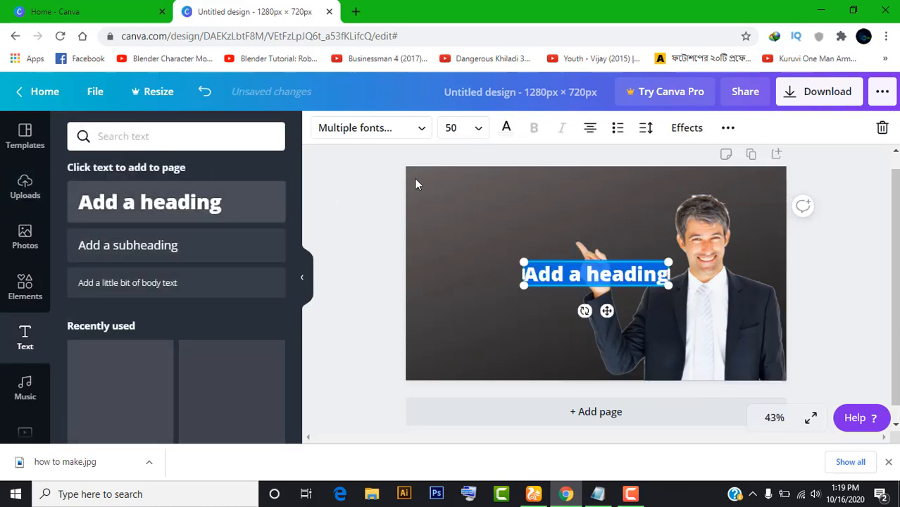
pyautogui.click(599, 494)
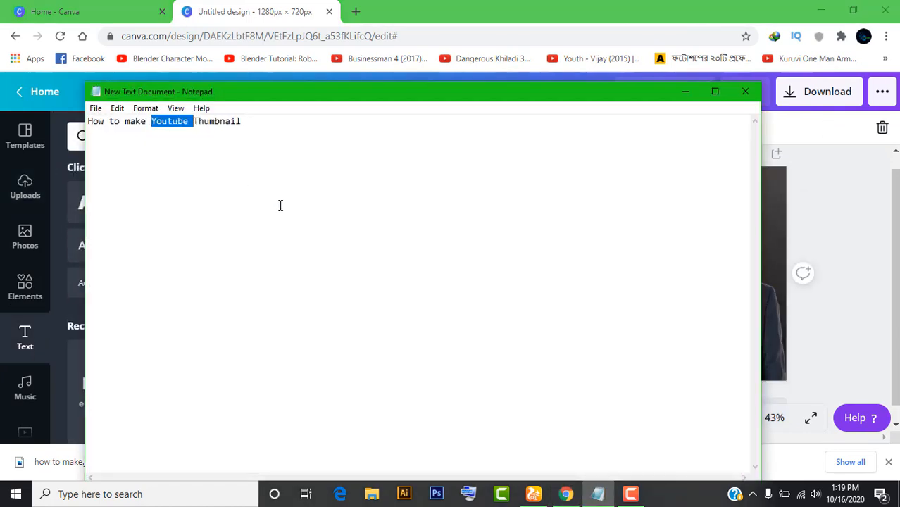
pyautogui.click(158, 150)
pyautogui.moveTo(89, 122); pyautogui.dragTo(146, 122)
pyautogui.hotkey('ctrl', 'c')
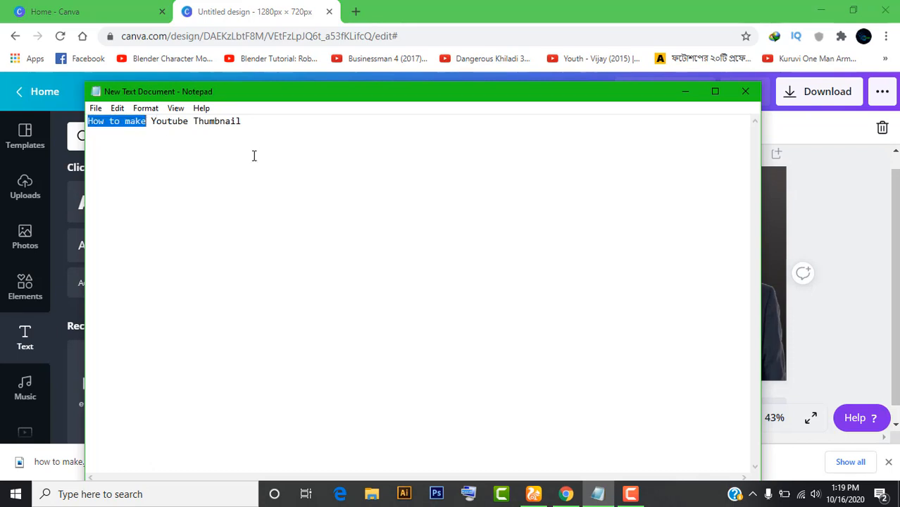
pyautogui.click(684, 92)
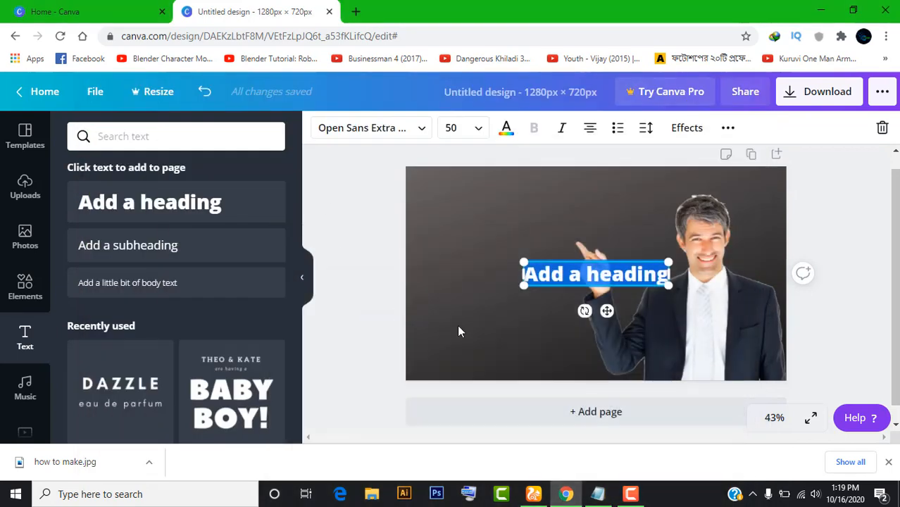
pyautogui.hotkey('ctrl', 'v')
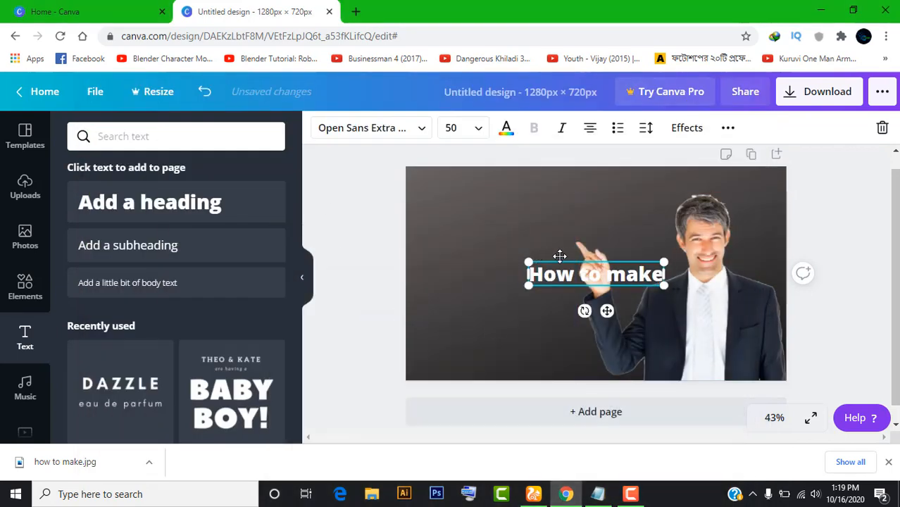
# - Move the "How to make" heading to the page's upper-left area and set its font to Eczar SemiBold in bold
pyautogui.moveTo(534, 226); pyautogui.dragTo(508, 201)
pyautogui.doubleClick(541, 216)
pyautogui.tripleClick(542, 219)
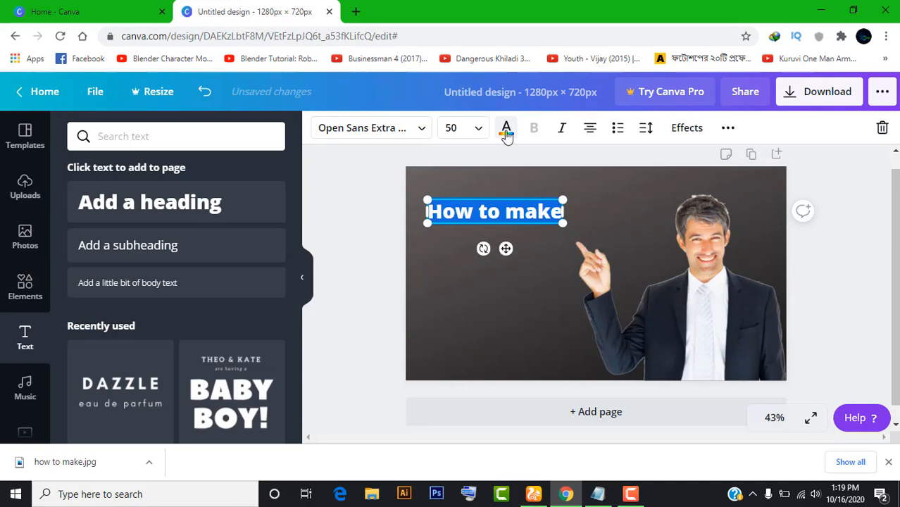
pyautogui.click(422, 131)
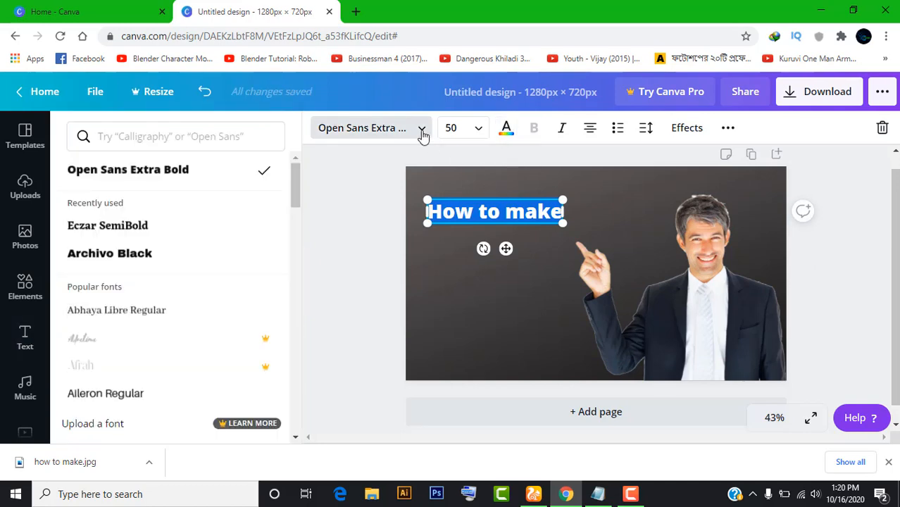
pyautogui.scroll(-3, 154, 297)
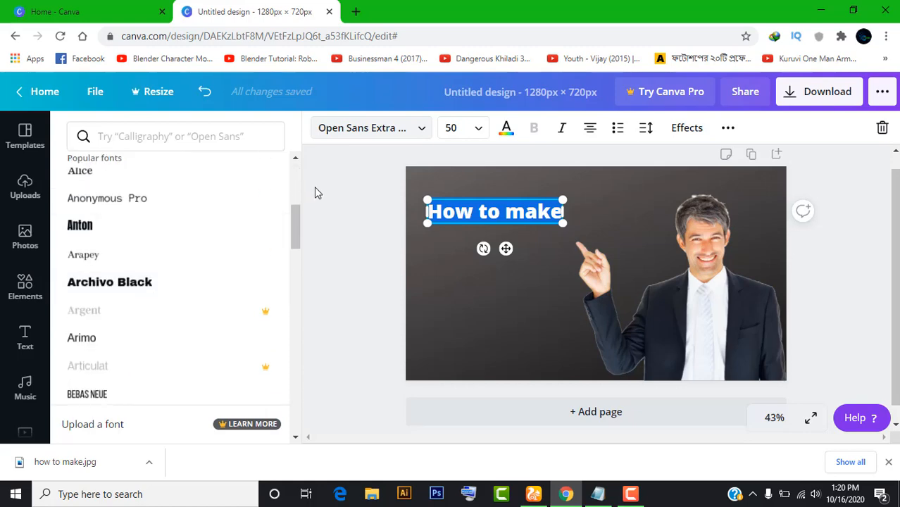
pyautogui.scroll(-7, 119, 331)
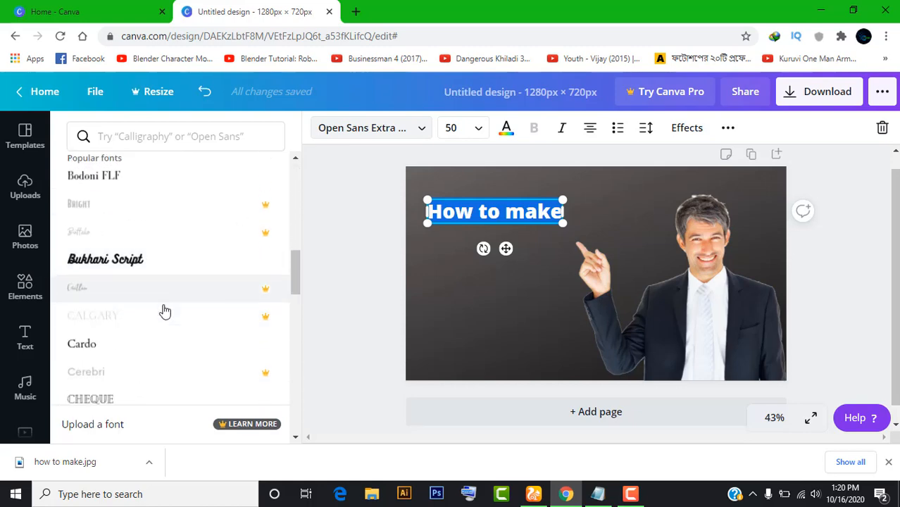
pyautogui.click(123, 317)
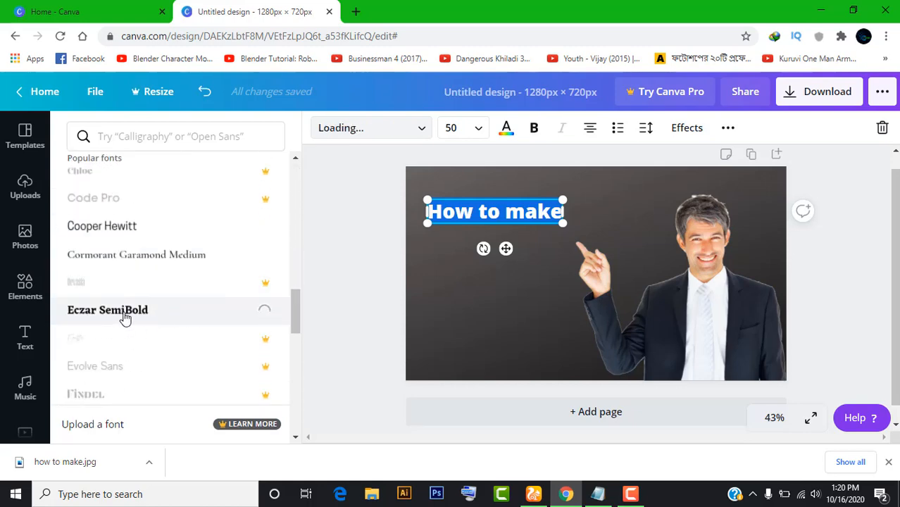
pyautogui.click(531, 133)
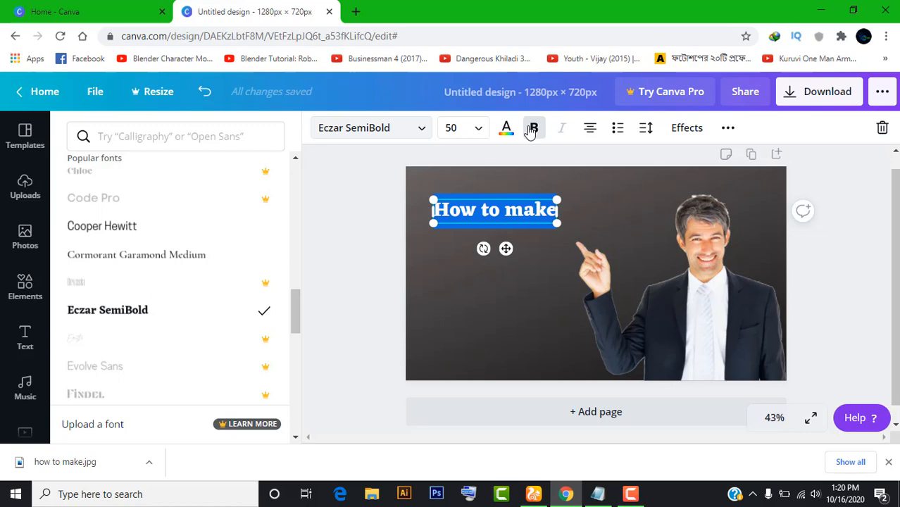
pyautogui.click(576, 210)
pyautogui.click(537, 210)
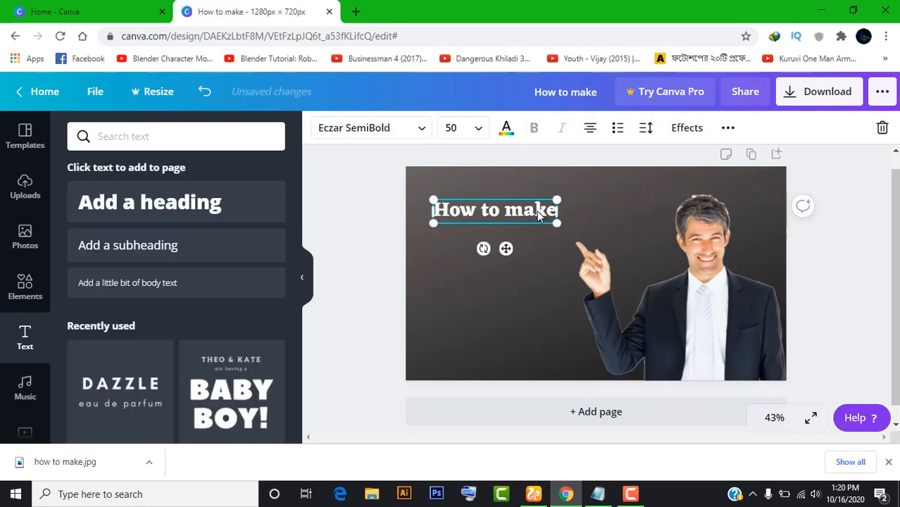
# - Apply the Hollow effect to the "How to make" heading and enlarge it to font size 63.2
pyautogui.click(671, 129)
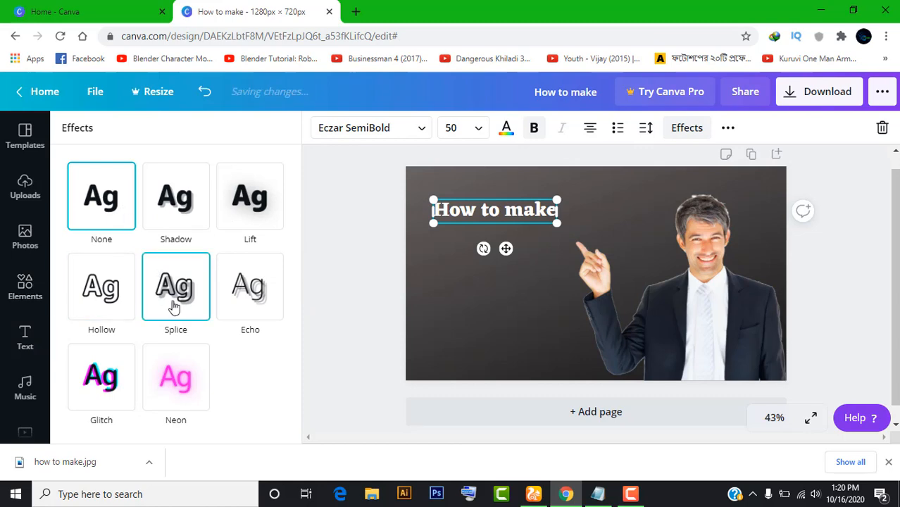
pyautogui.click(107, 294)
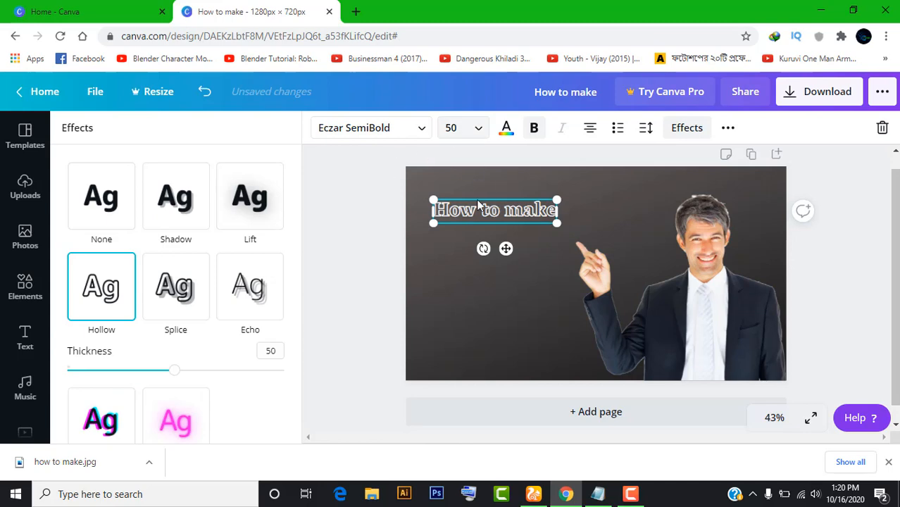
pyautogui.moveTo(554, 198)
pyautogui.mouseDown()
pyautogui.moveTo(590, 191)
pyautogui.moveTo(554, 201)
pyautogui.mouseUp()
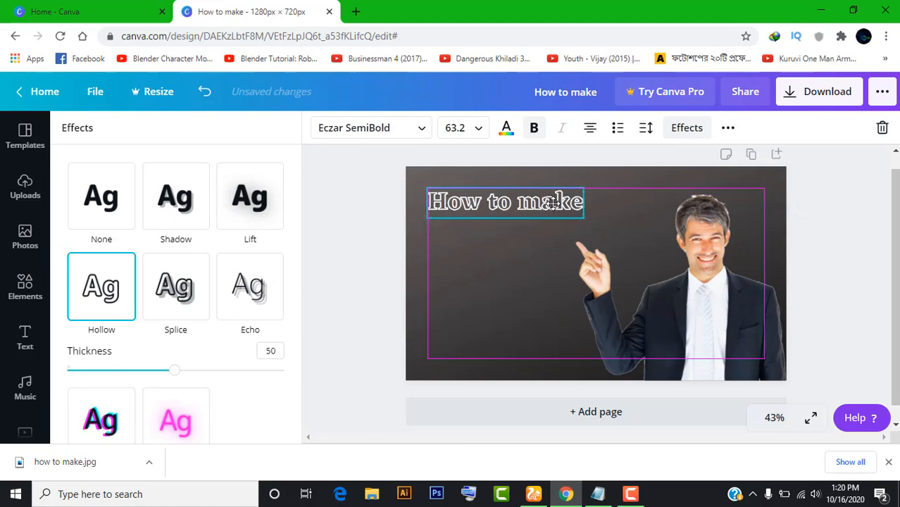
pyautogui.click(473, 211)
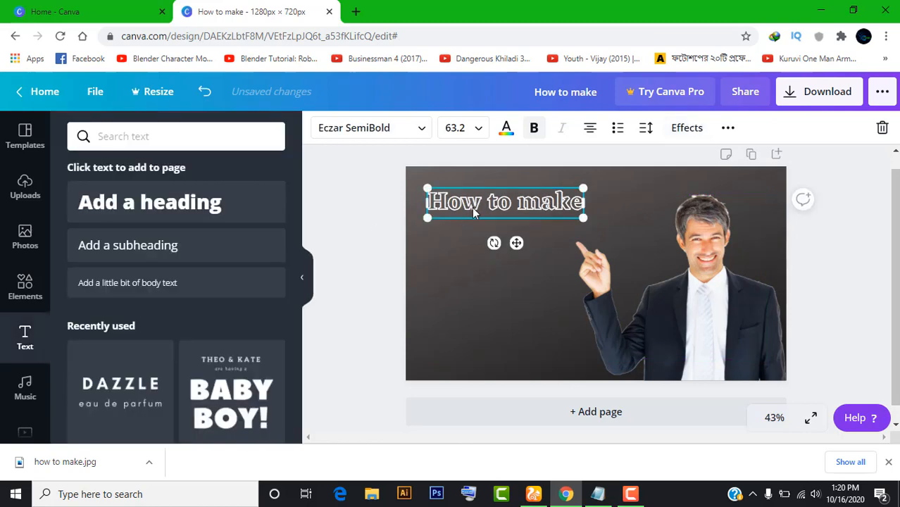
# - Switch the "How to make" heading to all uppercase letters
pyautogui.click(398, 233)
pyautogui.click(512, 202)
pyautogui.click(727, 127)
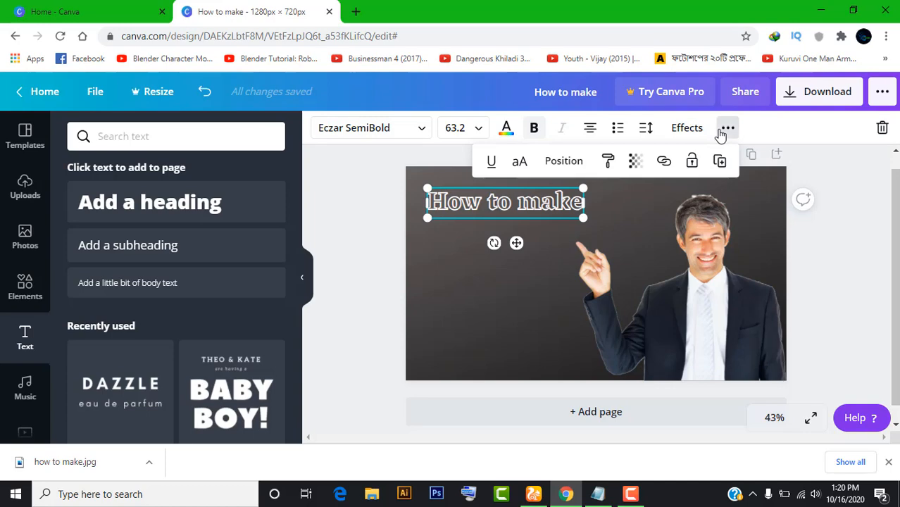
pyautogui.click(519, 164)
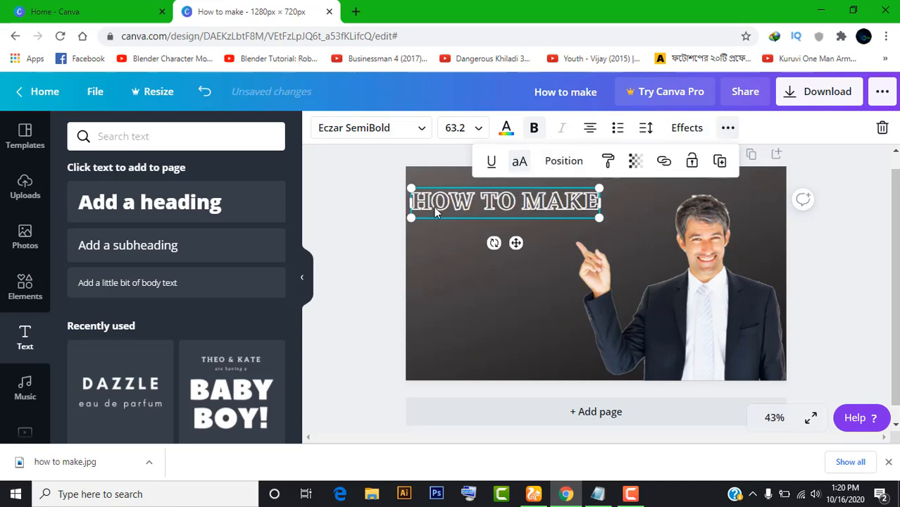
pyautogui.click(491, 208)
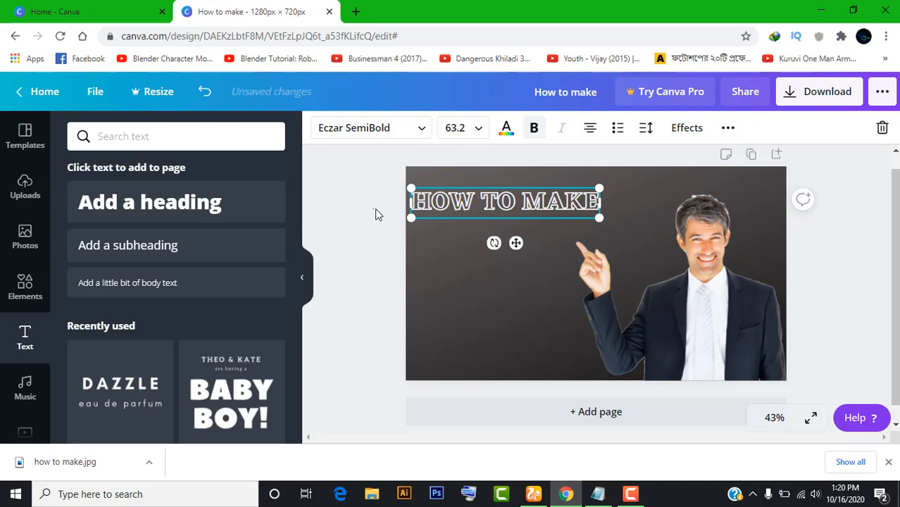
pyautogui.click(375, 214)
pyautogui.click(475, 204)
pyautogui.click(354, 220)
pyautogui.click(430, 216)
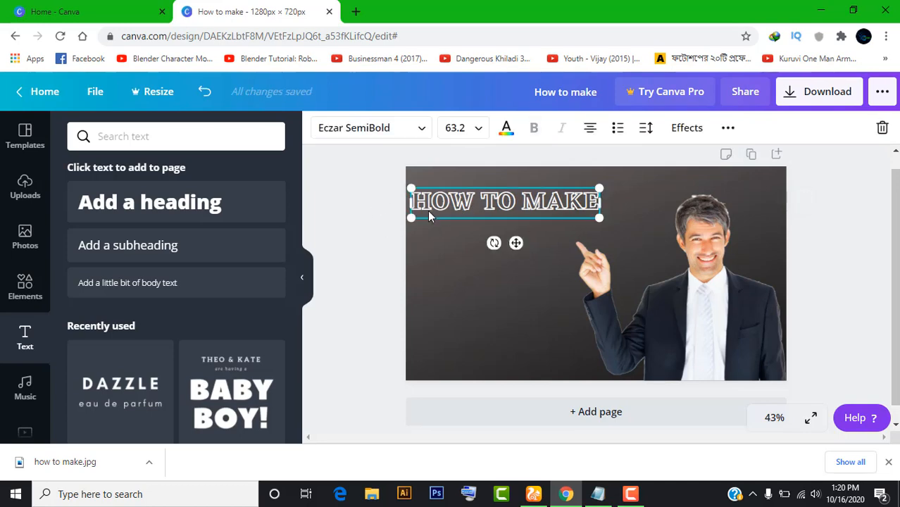
# - Add the recently used bordered square and reshape it into a thin bar behind the HOW TO MAKE heading
pyautogui.click(24, 292)
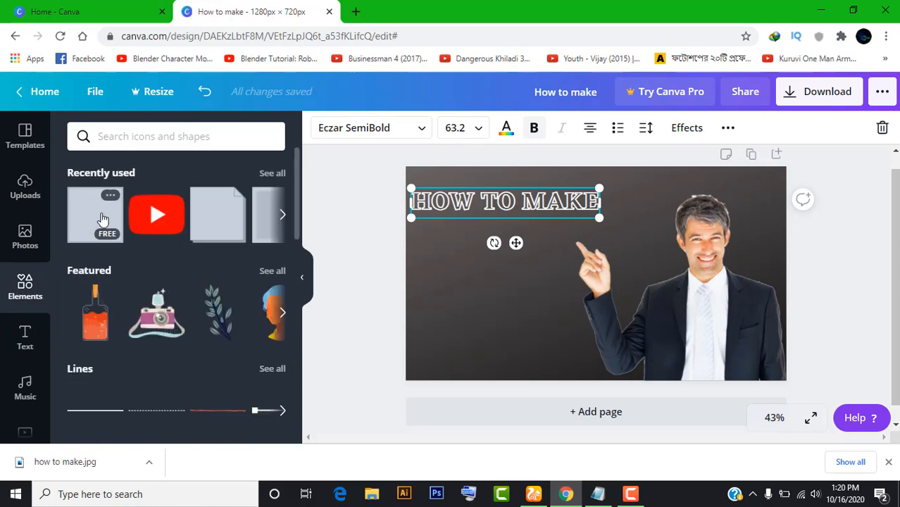
pyautogui.click(103, 219)
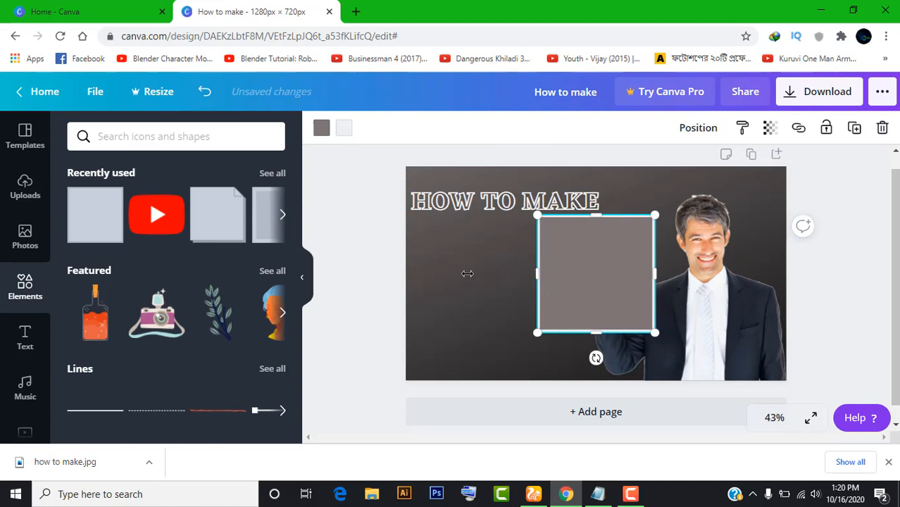
pyautogui.moveTo(467, 274); pyautogui.dragTo(447, 273)
pyautogui.moveTo(642, 239); pyautogui.dragTo(615, 296)
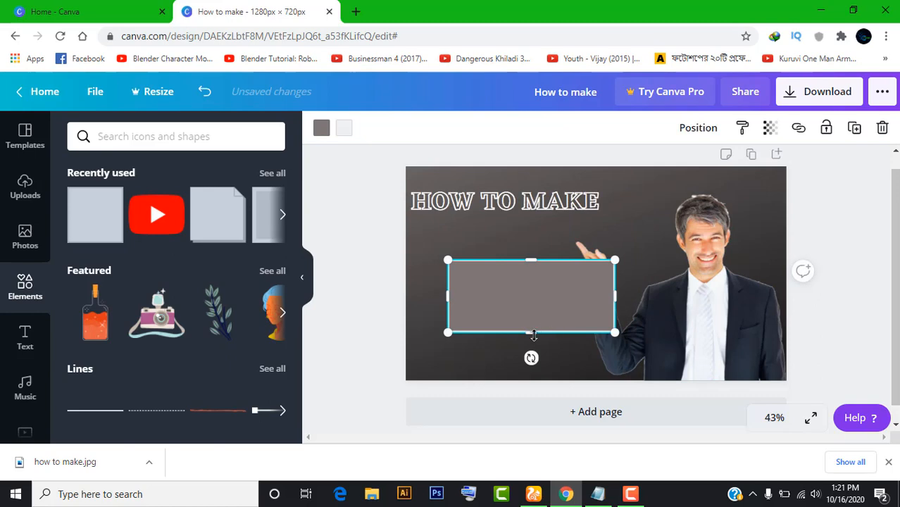
pyautogui.moveTo(533, 332); pyautogui.dragTo(509, 209)
pyautogui.moveTo(617, 213); pyautogui.dragTo(610, 219)
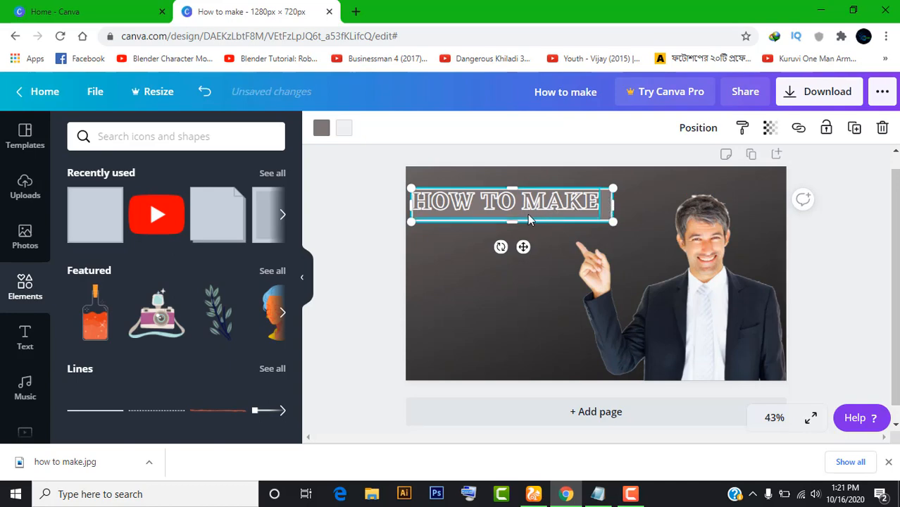
# - Nudge the bar slightly up and to the left so that it frames the HOW TO MAKE heading
pyautogui.press('Up')
pyautogui.press('Up')
pyautogui.press('Up')
pyautogui.press('Up')
pyautogui.press('Left')
pyautogui.press('Left')
pyautogui.press('Left')
pyautogui.press('Left')
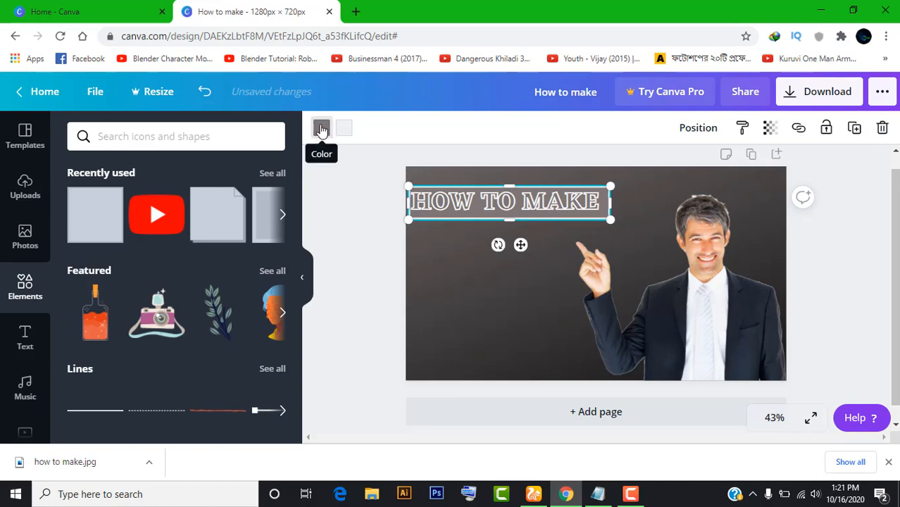
# - Fill the bar behind the heading with the deep violet default color and deselect it
pyautogui.click(321, 129)
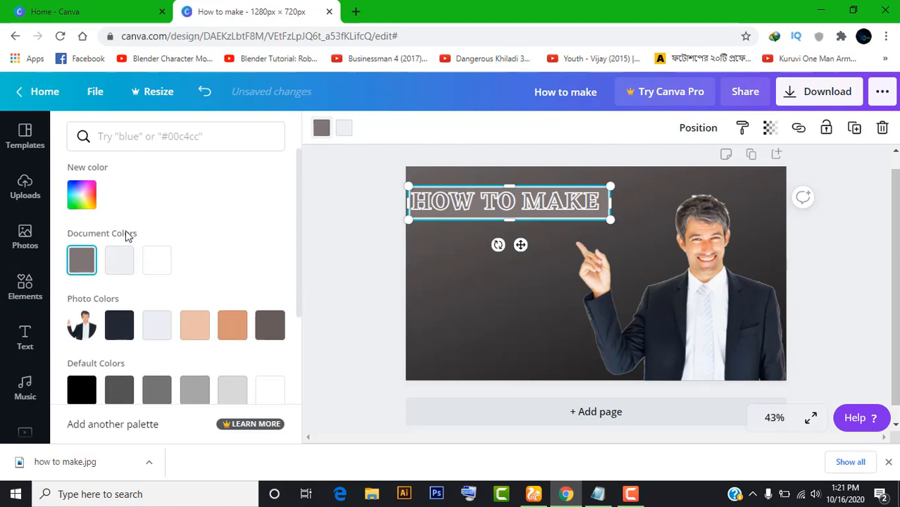
pyautogui.scroll(-2, 127, 236)
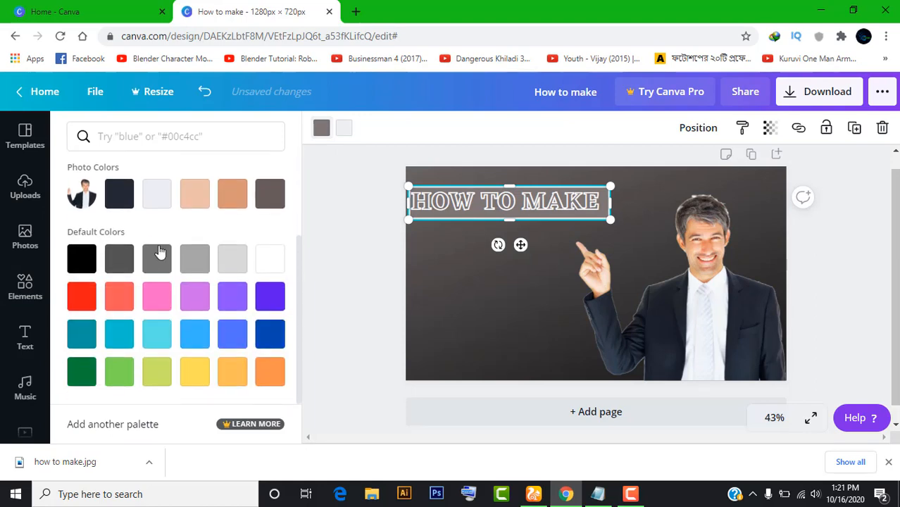
pyautogui.click(268, 299)
pyautogui.click(346, 247)
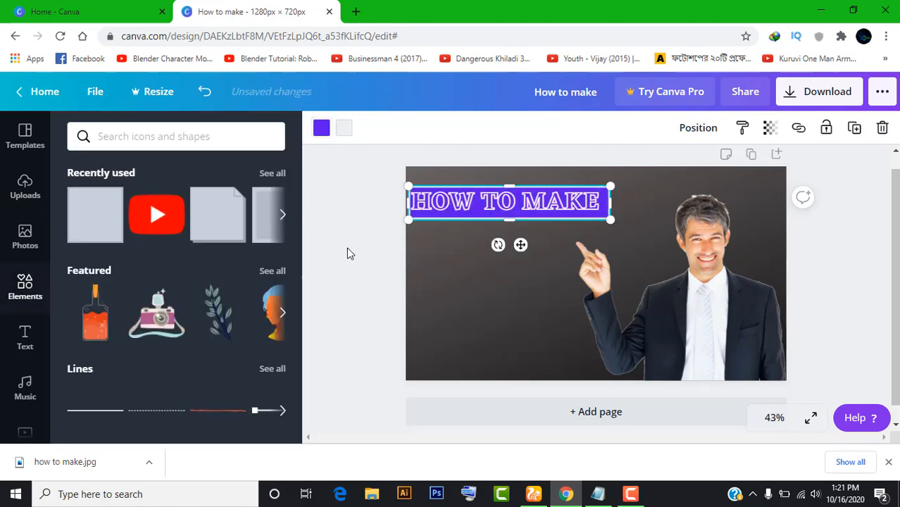
pyautogui.click(447, 249)
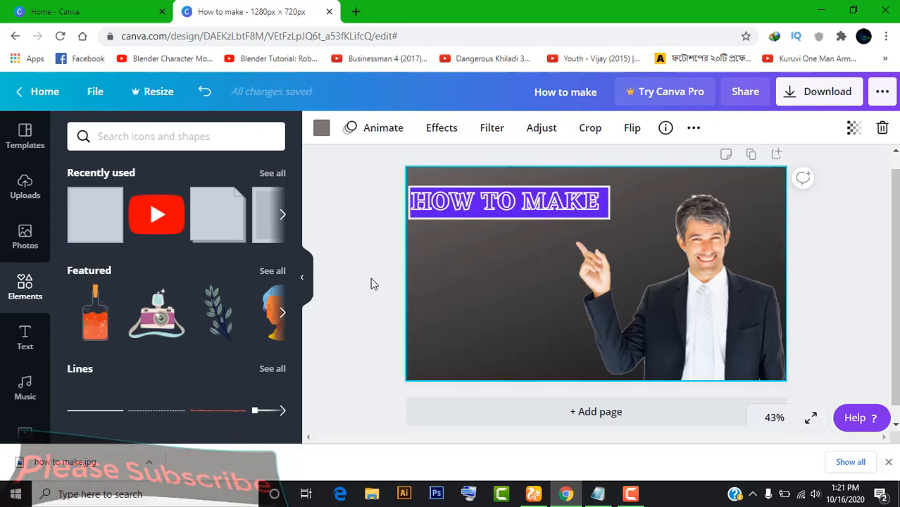
# - Switch to the Notepad document, copy the word Youtube from the title line and return to the Canva design
pyautogui.click(28, 343)
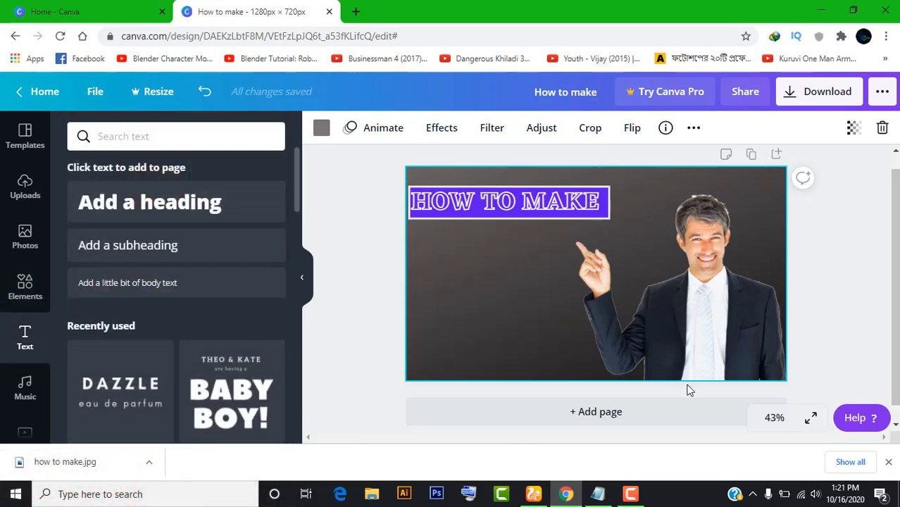
pyautogui.click(599, 495)
pyautogui.click(301, 217)
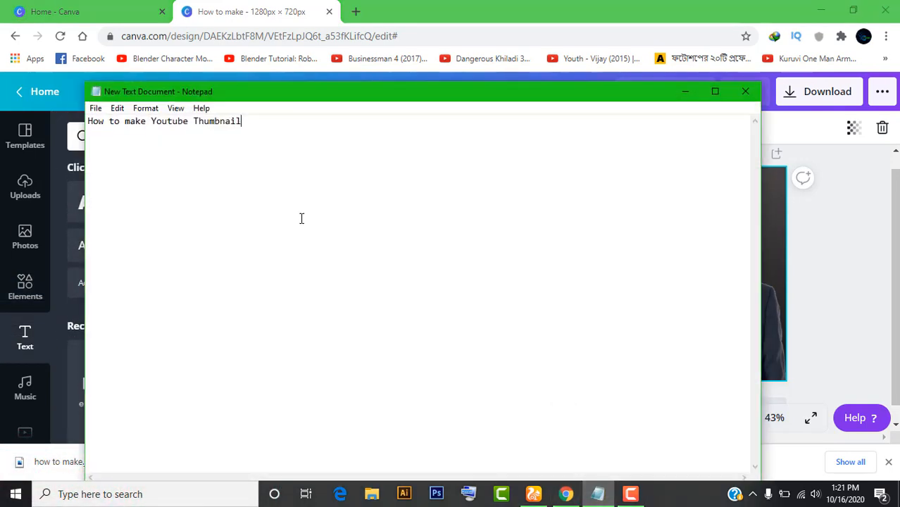
pyautogui.moveTo(151, 121); pyautogui.dragTo(181, 125)
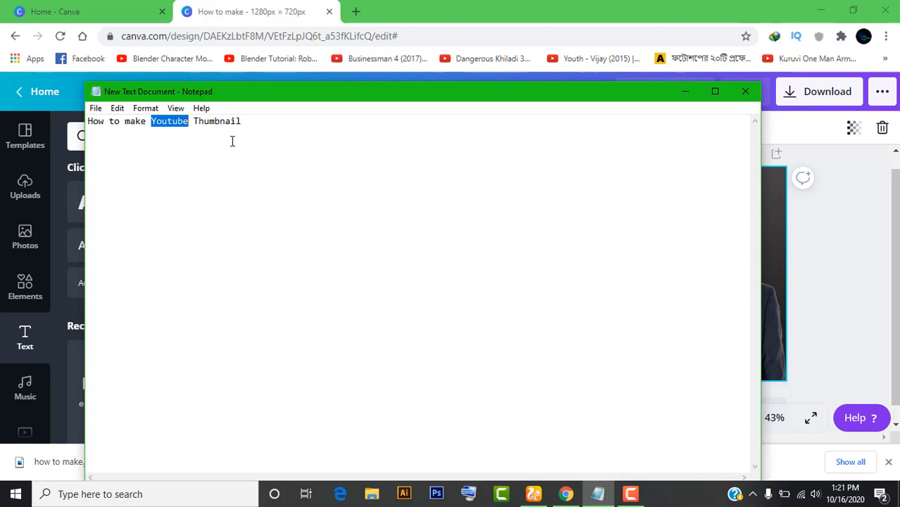
pyautogui.click(685, 92)
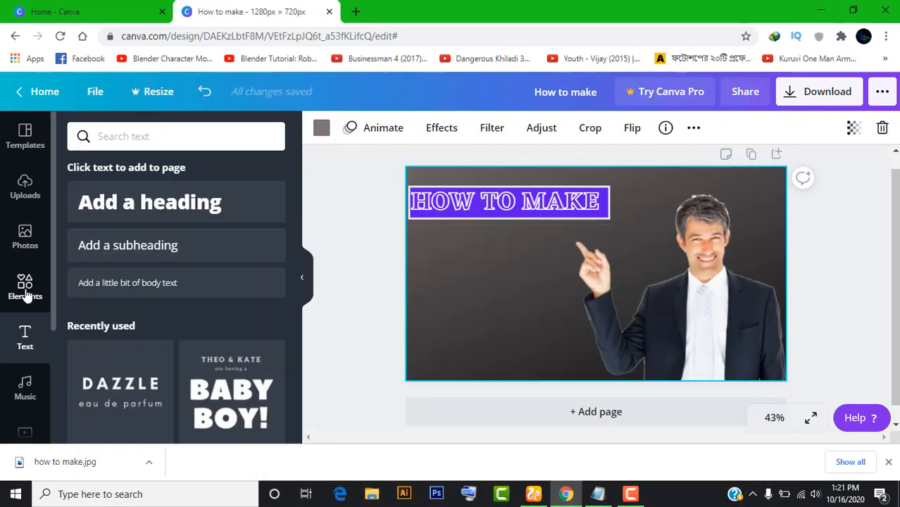
# - Add a heading reading Youtube and place it below the HOW TO MAKE bar
pyautogui.click(191, 211)
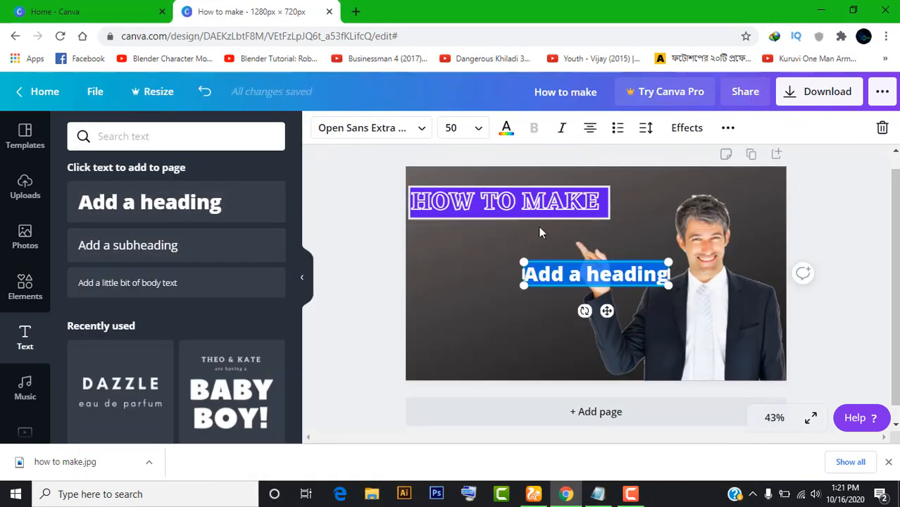
pyautogui.write('Youtube')
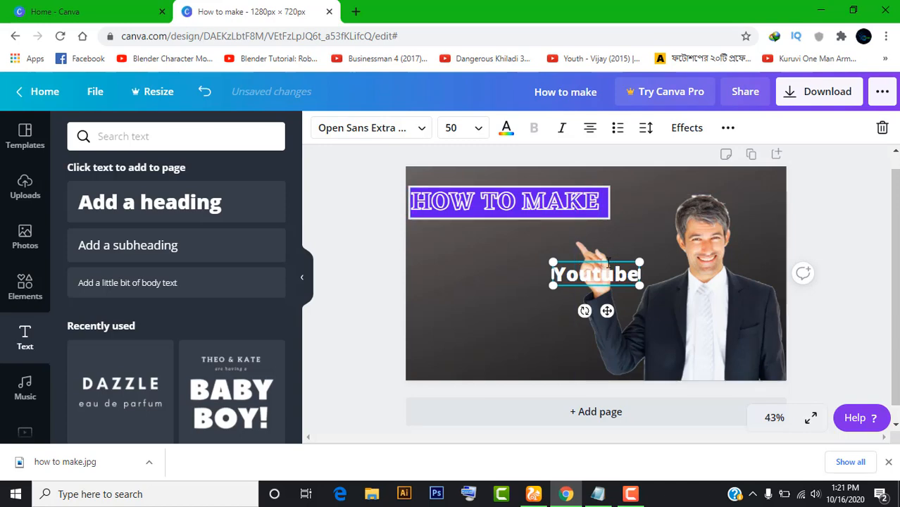
pyautogui.moveTo(615, 261); pyautogui.dragTo(501, 232)
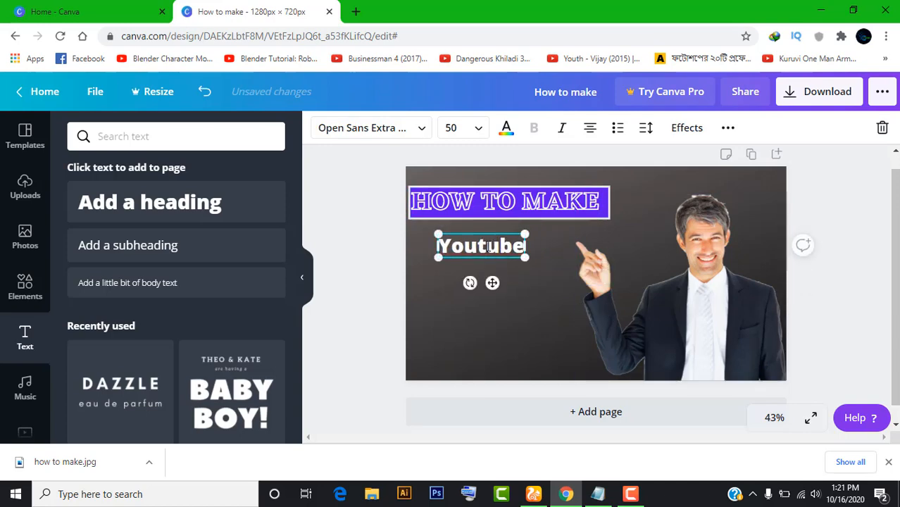
# - Color the Youtube heading text with the bright red default color
pyautogui.doubleClick(518, 247)
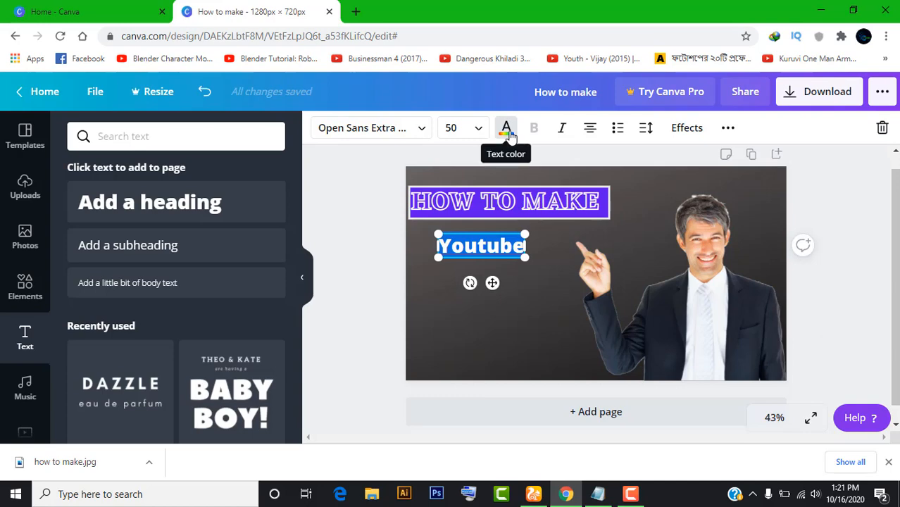
pyautogui.click(506, 130)
pyautogui.scroll(-2, 190, 285)
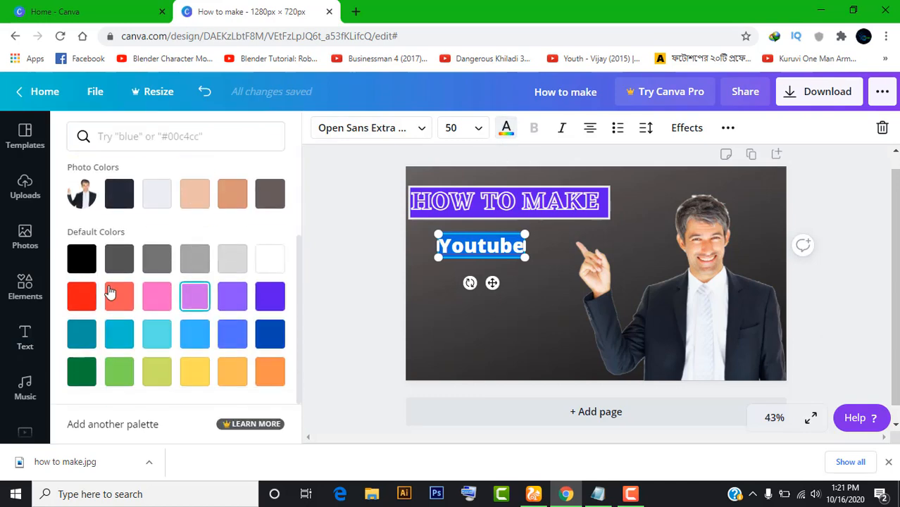
pyautogui.click(77, 308)
pyautogui.click(343, 266)
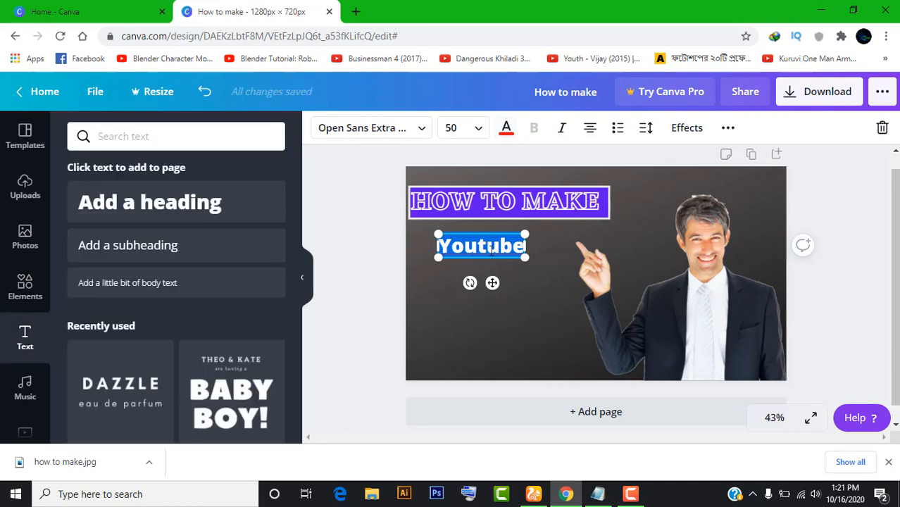
# - Switch the red Youtube heading to all uppercase letters and deselect it
pyautogui.click(493, 249)
pyautogui.doubleClick(494, 245)
pyautogui.click(729, 130)
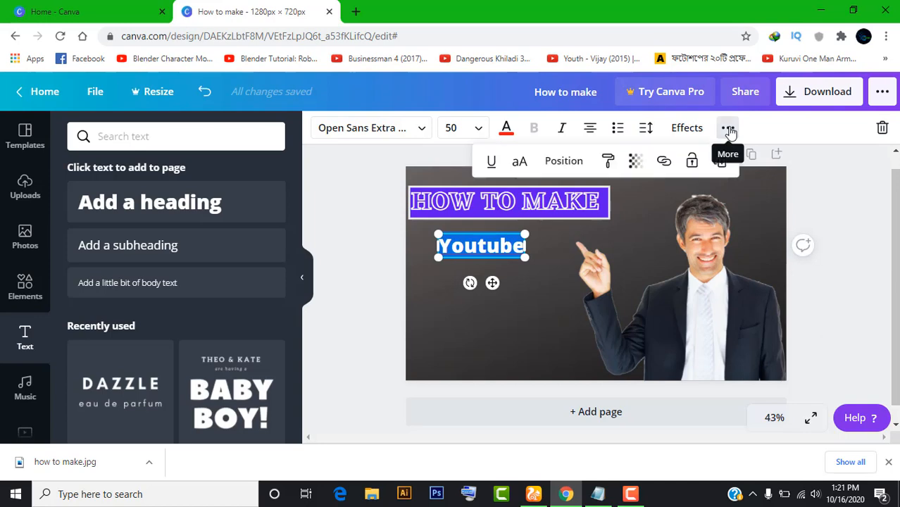
pyautogui.click(528, 171)
pyautogui.click(373, 275)
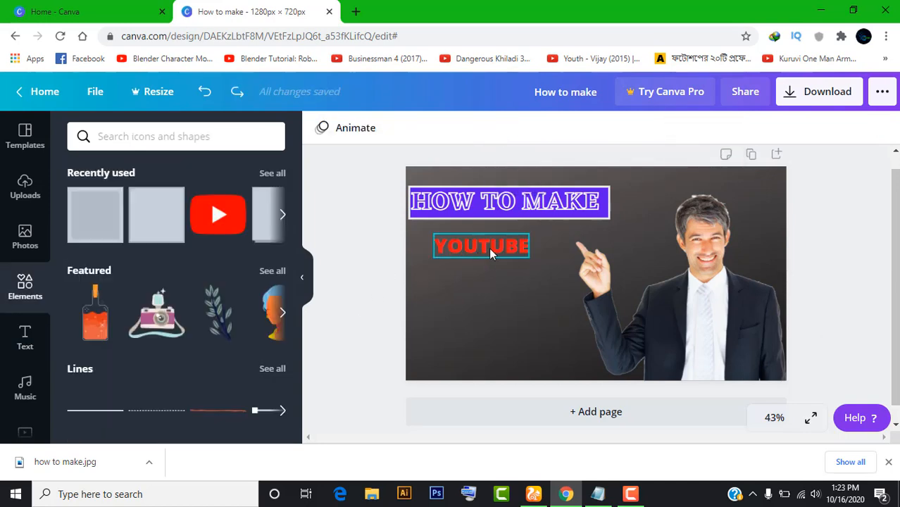
# - Add the recently used gray square with the thick border and reshape it into a bar behind the YOUTUBE heading
pyautogui.click(24, 288)
pyautogui.click(103, 218)
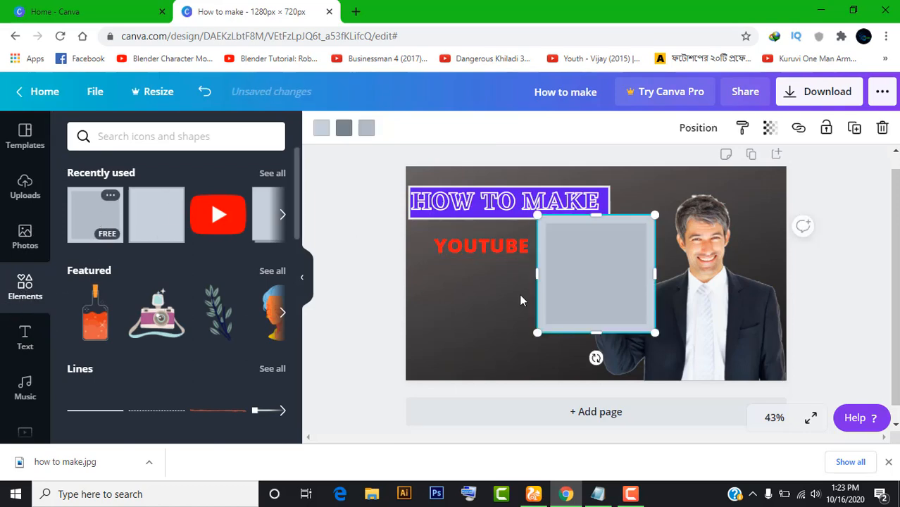
pyautogui.moveTo(477, 277); pyautogui.dragTo(468, 275)
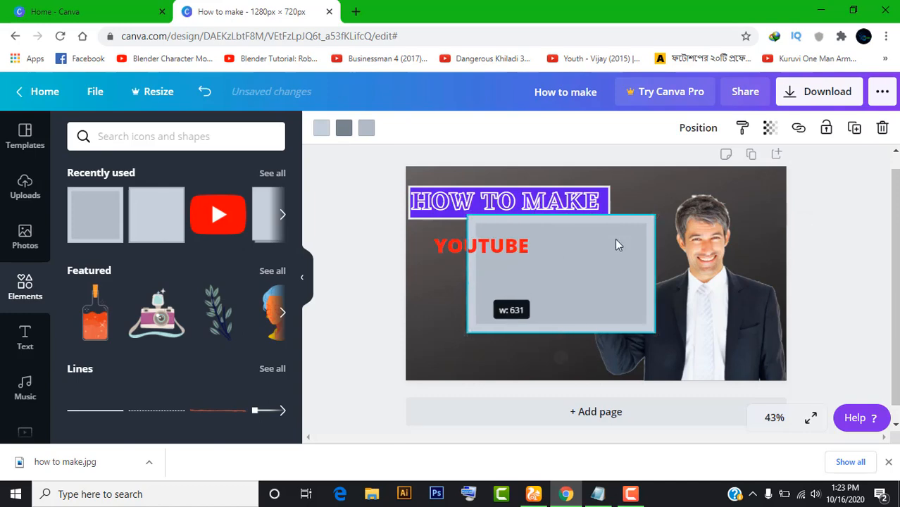
pyautogui.moveTo(571, 275); pyautogui.dragTo(510, 250)
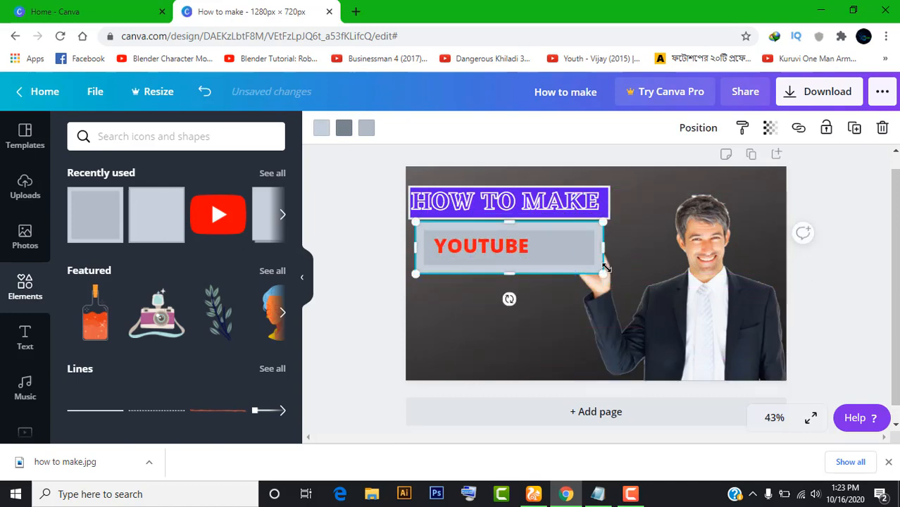
pyautogui.moveTo(594, 267); pyautogui.dragTo(550, 246)
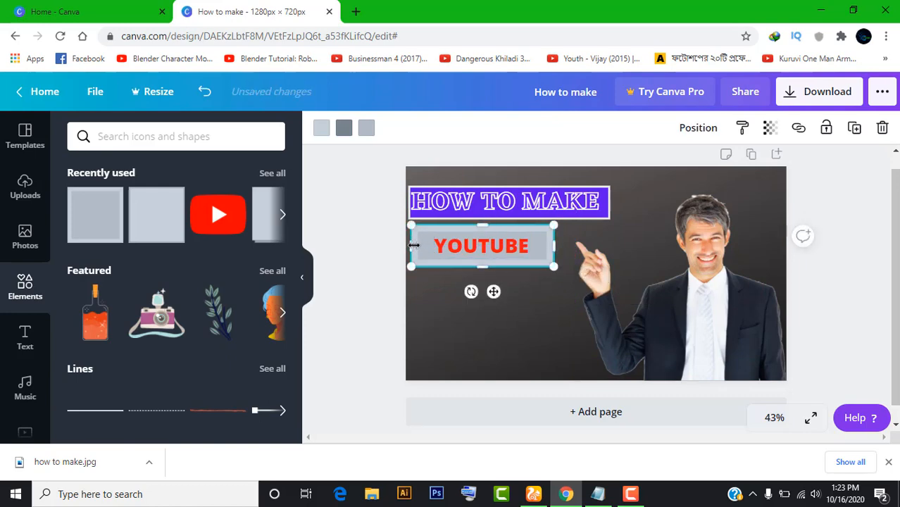
pyautogui.moveTo(414, 245); pyautogui.dragTo(423, 254)
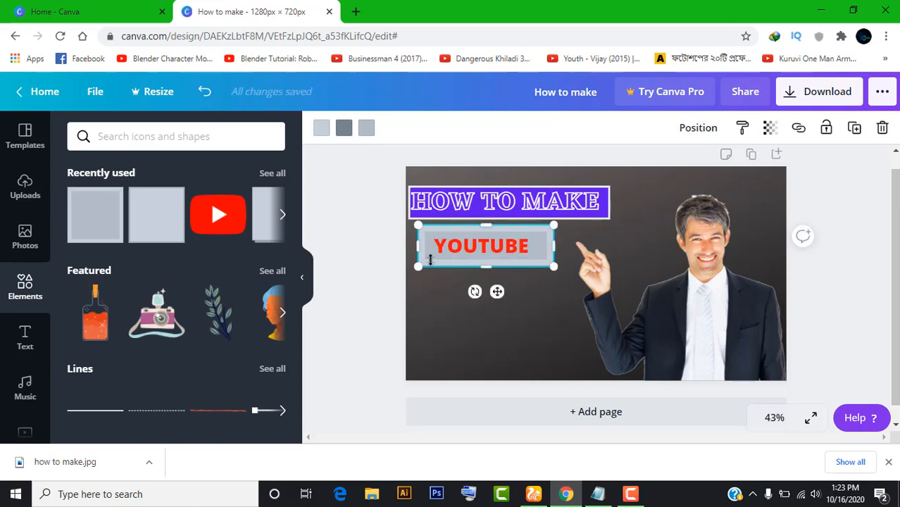
# - Color the thick border of the bar behind YOUTUBE with the red document color and deselect it
pyautogui.click(323, 128)
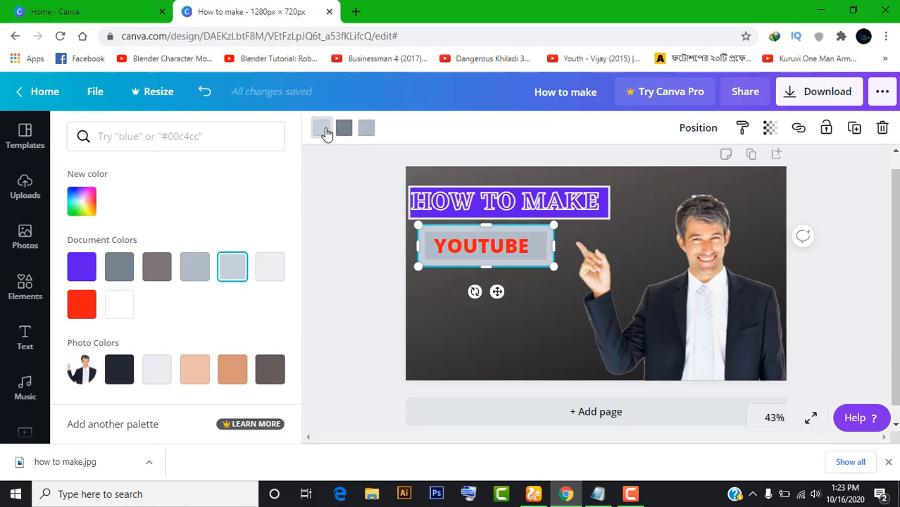
pyautogui.click(82, 304)
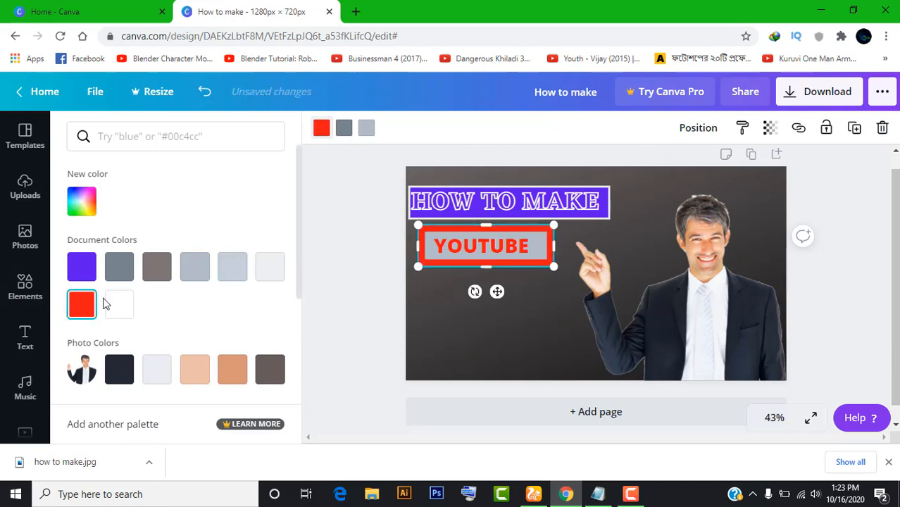
pyautogui.click(359, 290)
pyautogui.click(366, 284)
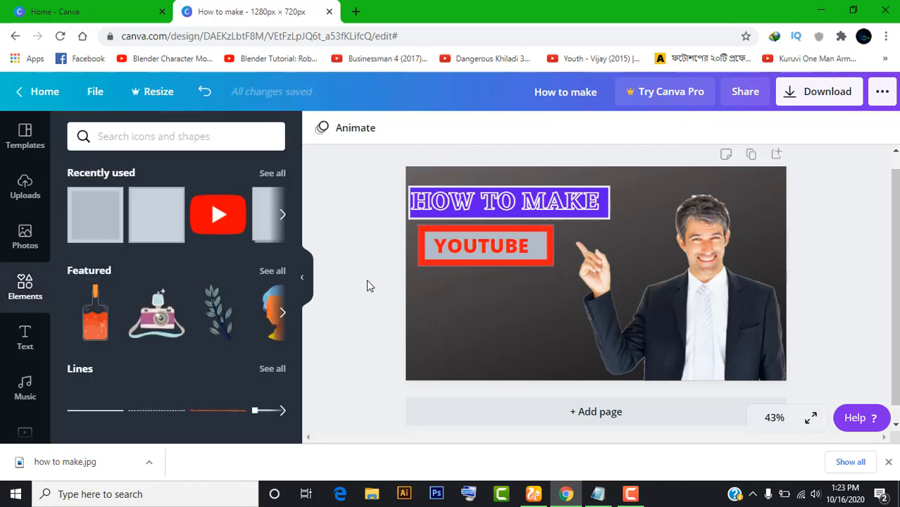
# - Add a heading with the word Thumbnail copied from the Notepad document and place it below the YOUTUBE bar
pyautogui.click(25, 343)
pyautogui.click(206, 211)
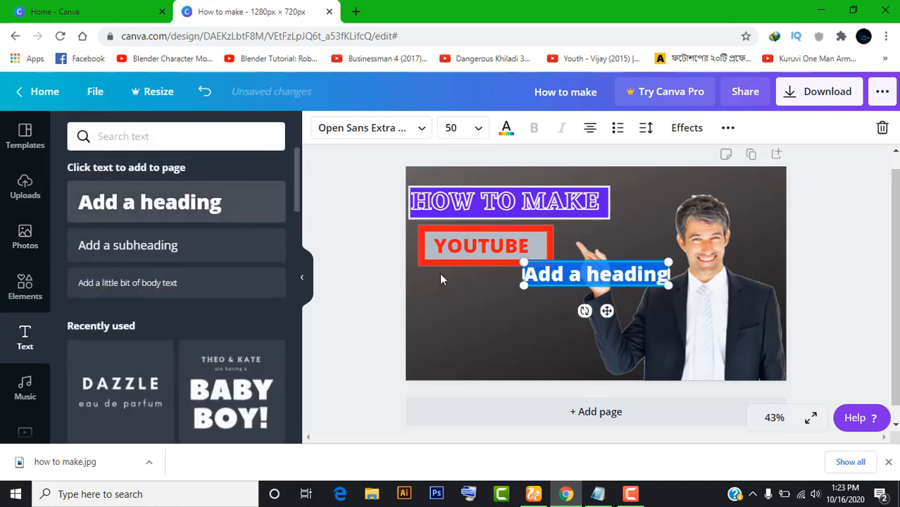
pyautogui.click(597, 493)
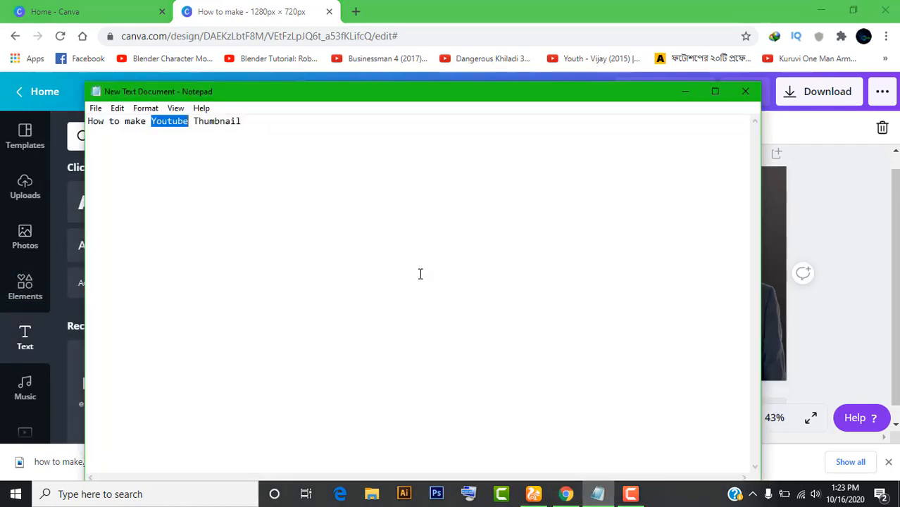
pyautogui.click(261, 192)
pyautogui.moveTo(194, 121); pyautogui.dragTo(250, 129)
pyautogui.hotkey('ctrl', 'c')
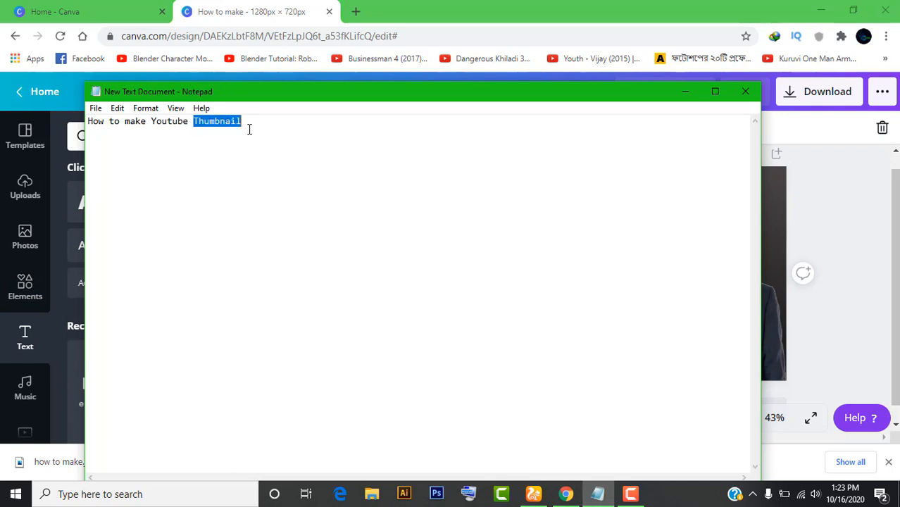
pyautogui.click(685, 92)
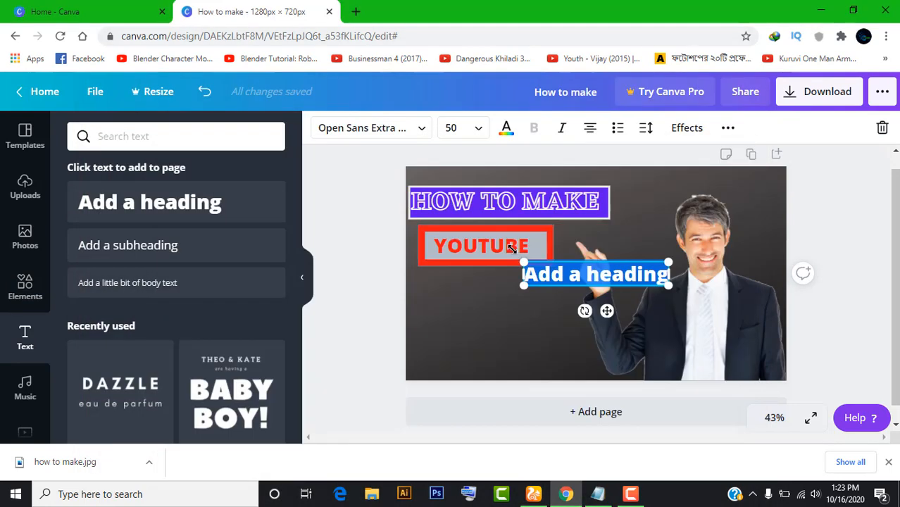
pyautogui.hotkey('ctrl', 'v')
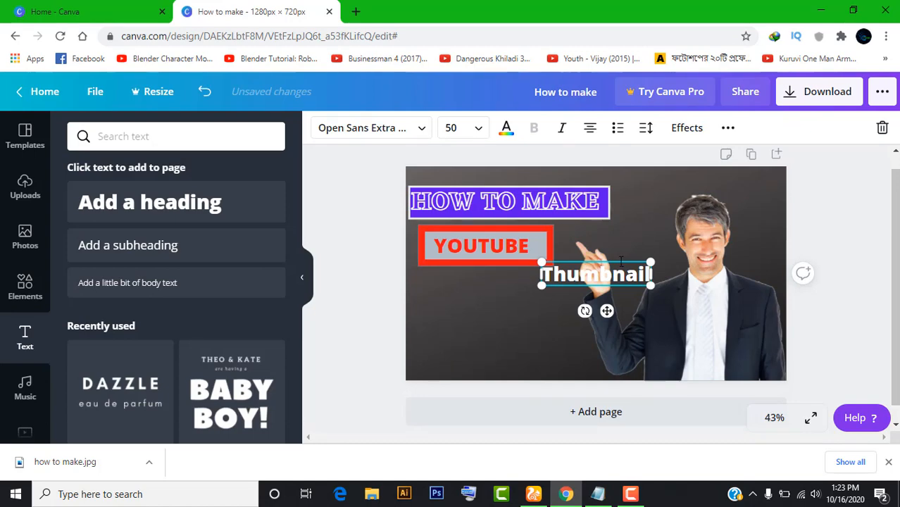
pyautogui.moveTo(624, 264); pyautogui.dragTo(504, 279)
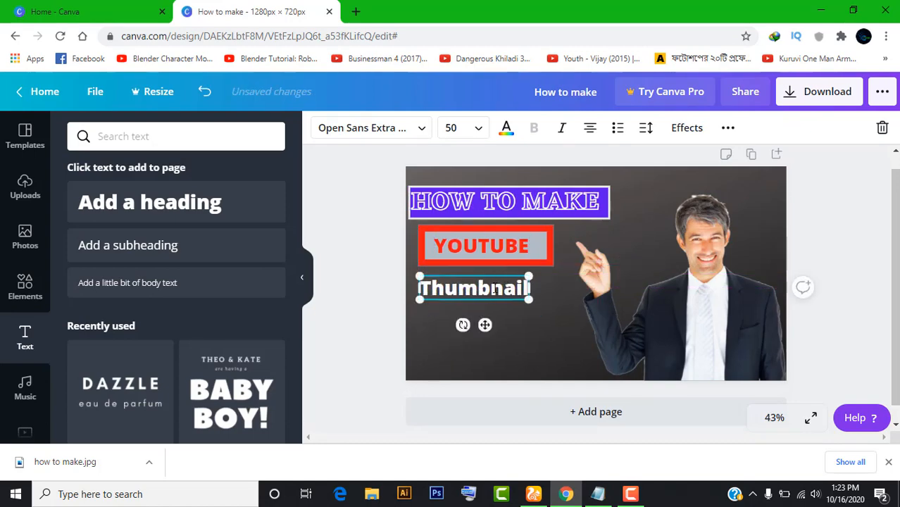
# - Color the Thumbnail heading text with the yellow default color and deselect it
pyautogui.doubleClick(496, 288)
pyautogui.click(506, 127)
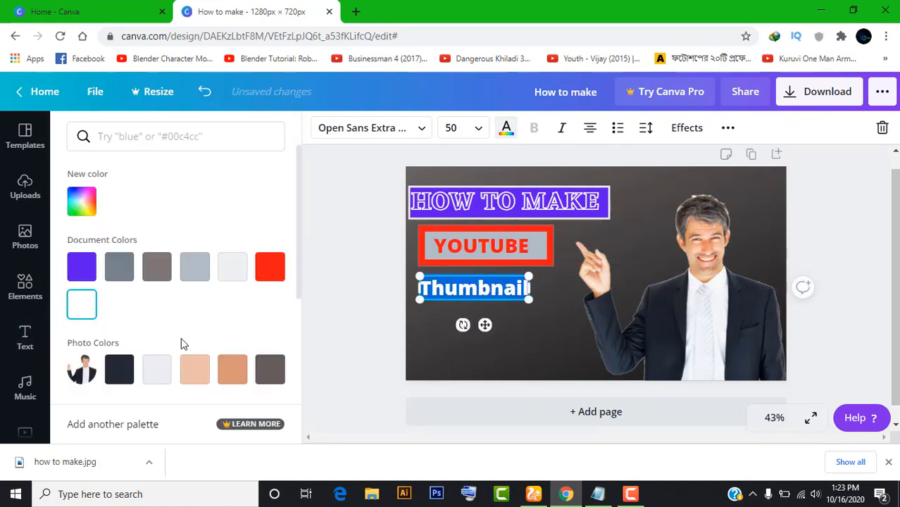
pyautogui.scroll(-3, 211, 310)
pyautogui.scroll(-1, 333, 342)
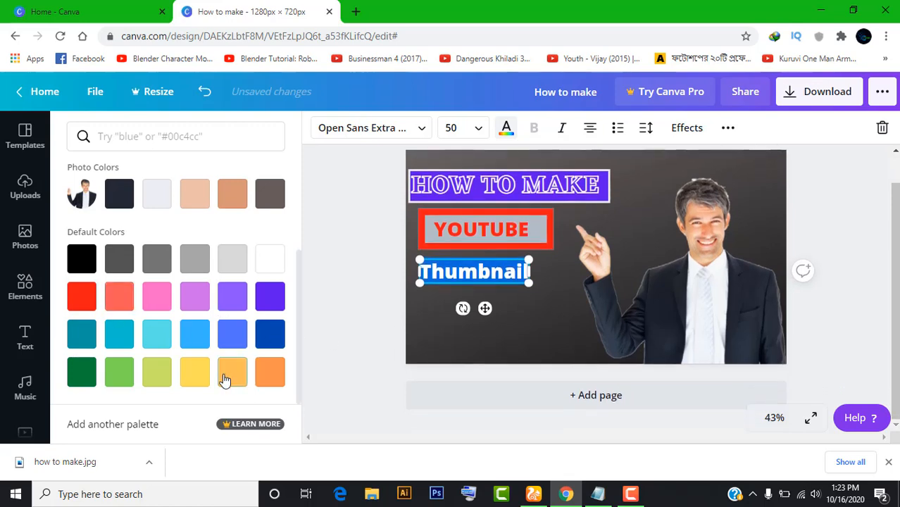
pyautogui.click(195, 372)
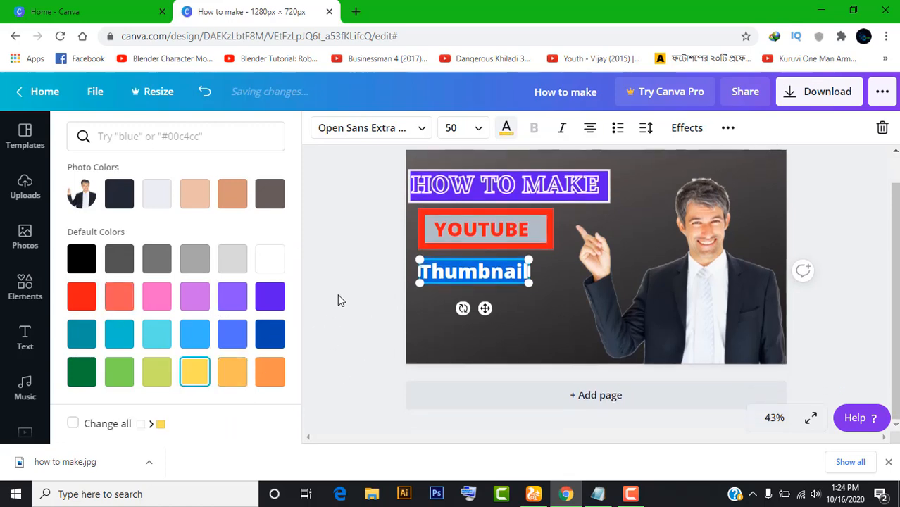
pyautogui.click(447, 276)
pyautogui.click(367, 306)
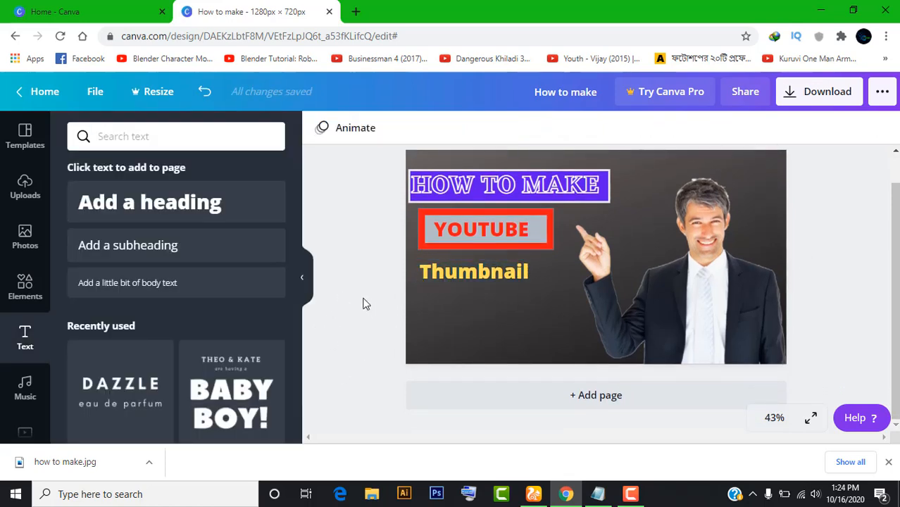
# - Add the recently used thin-bordered square and reshape it into a bar behind the Thumbnail heading
pyautogui.click(31, 295)
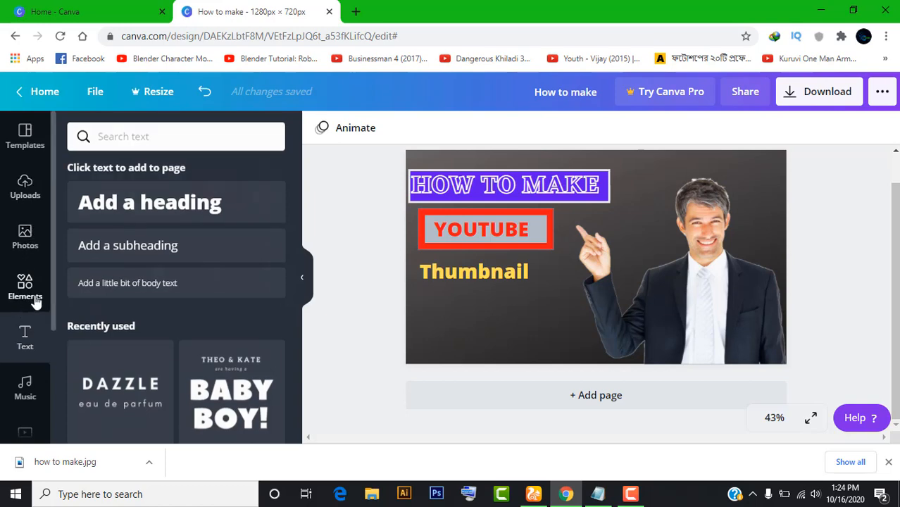
pyautogui.click(283, 216)
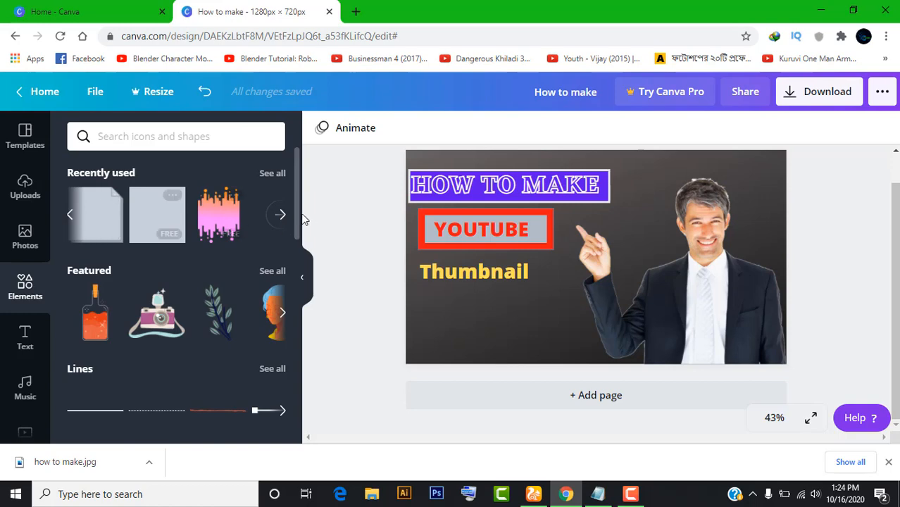
pyautogui.click(144, 219)
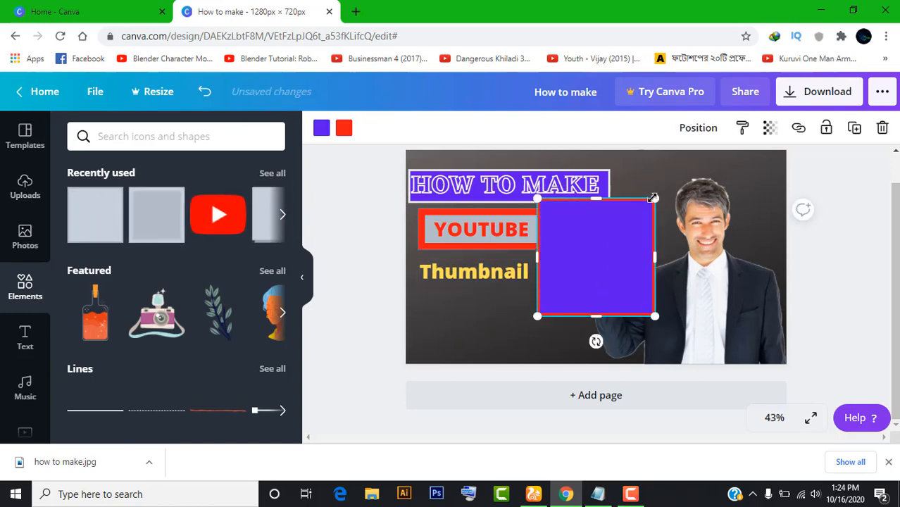
pyautogui.moveTo(653, 200); pyautogui.dragTo(671, 280)
pyautogui.moveTo(599, 316); pyautogui.dragTo(482, 280)
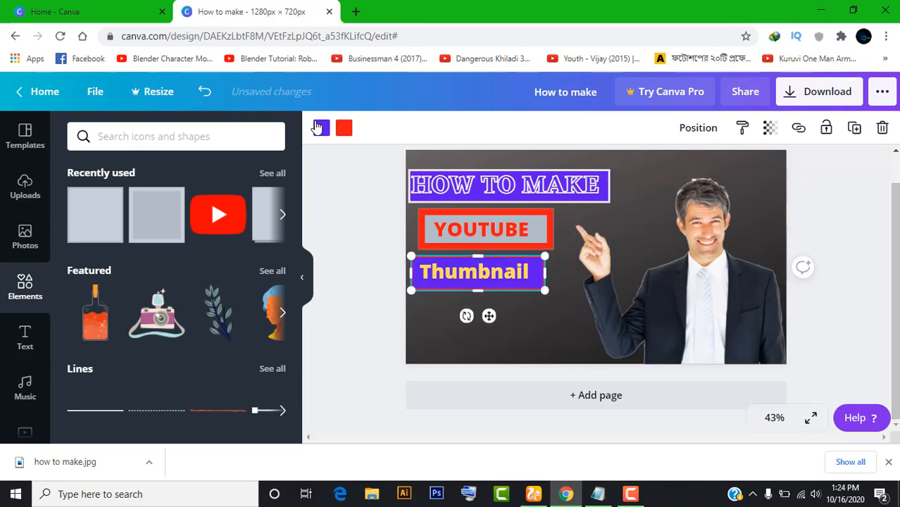
# - Fill the bar behind the Thumbnail heading with the dark blue default color and deselect it
pyautogui.click(322, 129)
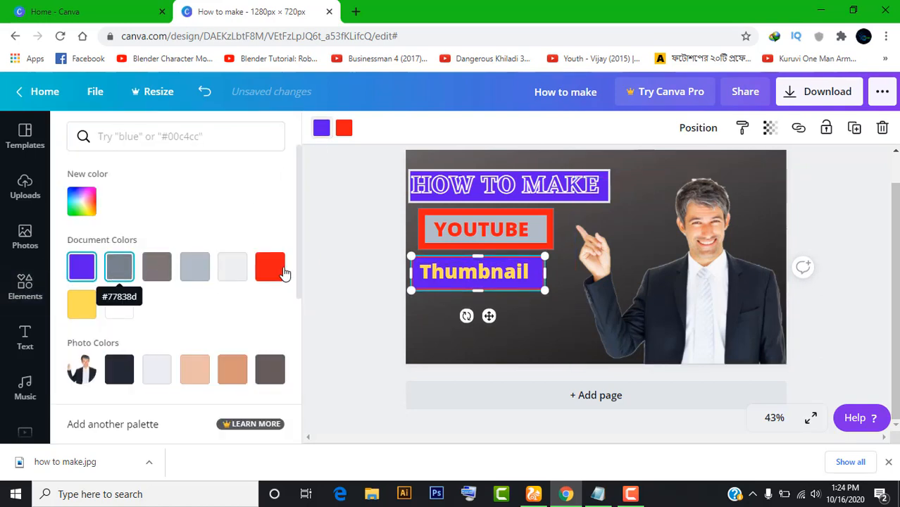
pyautogui.scroll(-3, 268, 278)
pyautogui.click(271, 335)
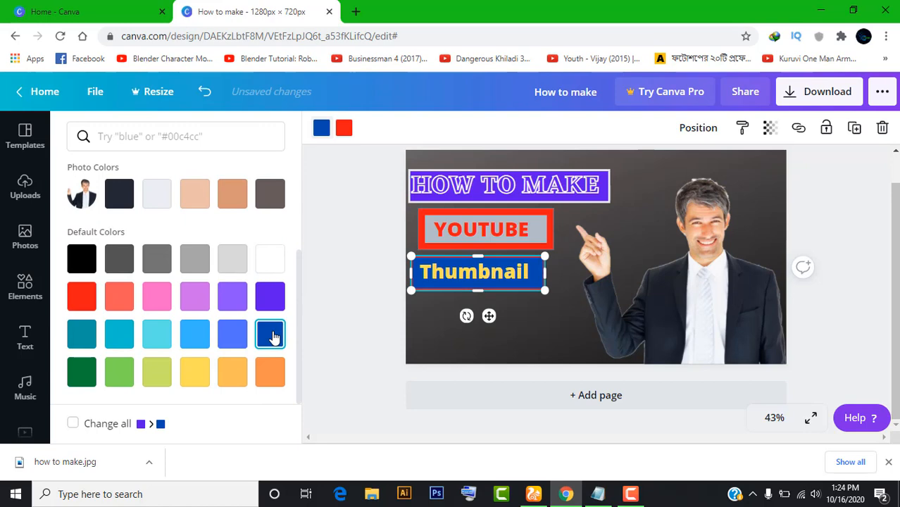
pyautogui.click(349, 324)
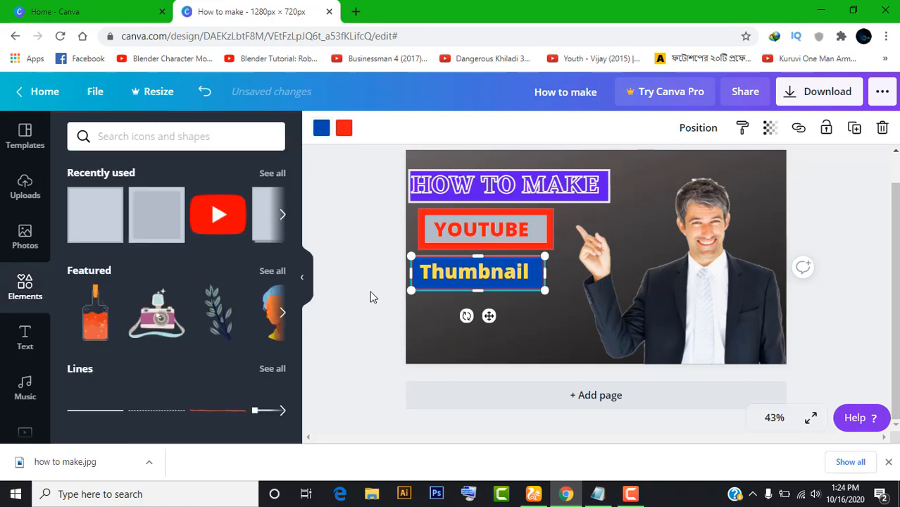
pyautogui.click(348, 263)
# - Search the elements for "you tube" and place the bright red play-button logo, scaled down, below the Thumbnail bar
pyautogui.click(141, 137)
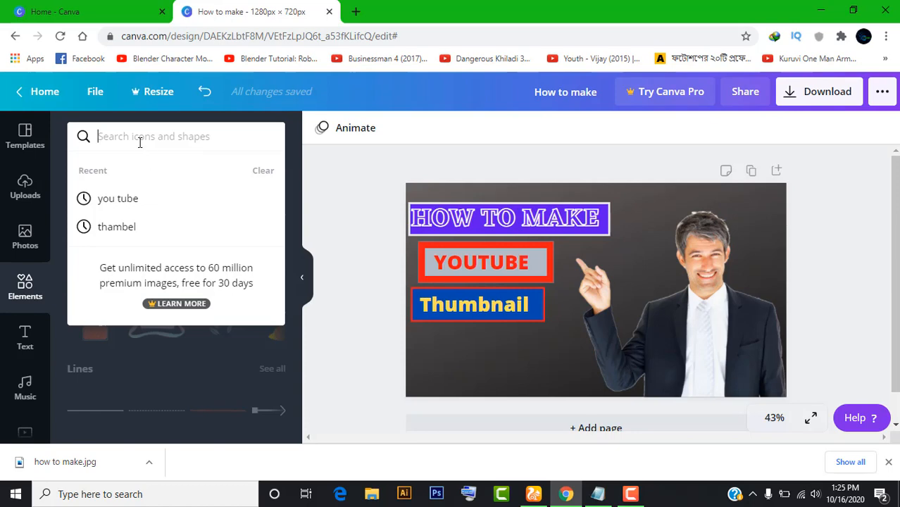
pyautogui.write('you tube')
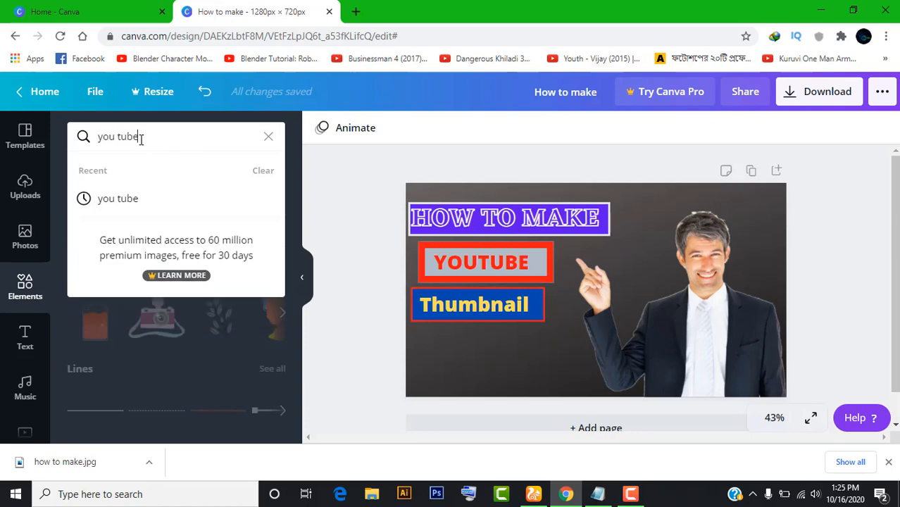
pyautogui.press('Return')
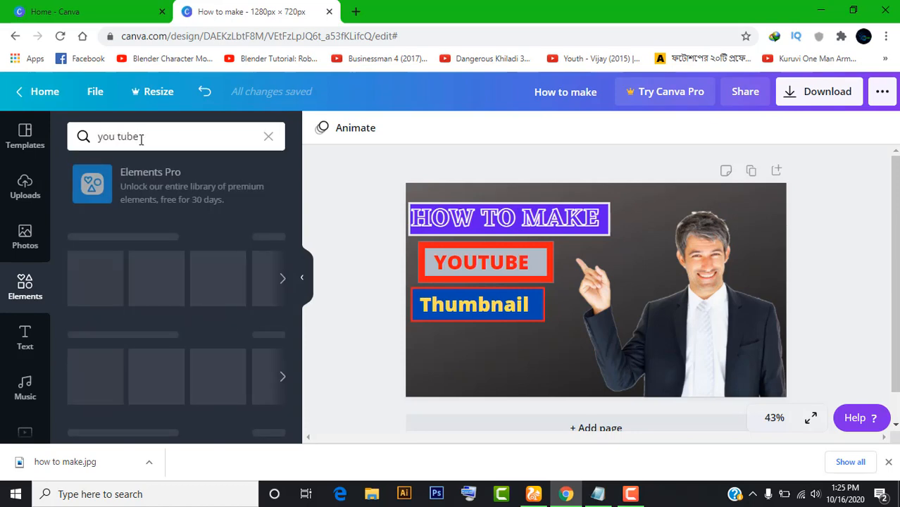
pyautogui.scroll(-10, 186, 254)
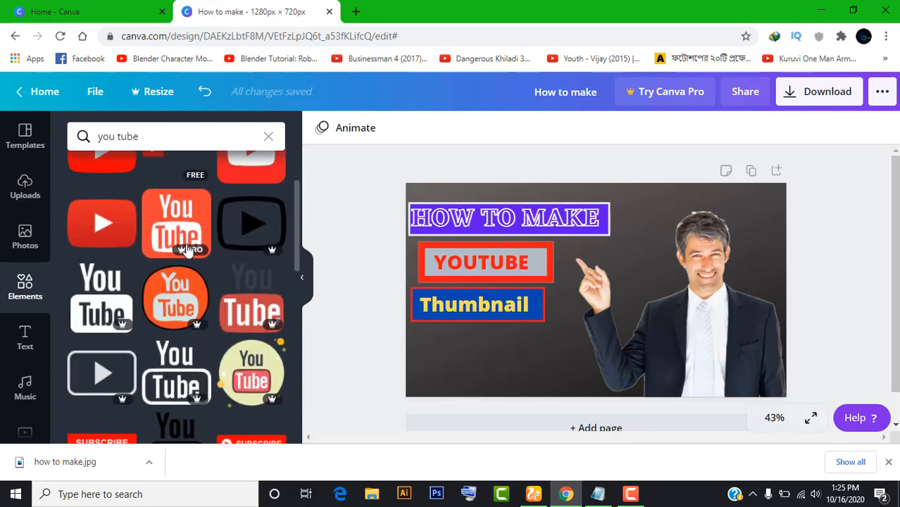
pyautogui.scroll(-10, 191, 305)
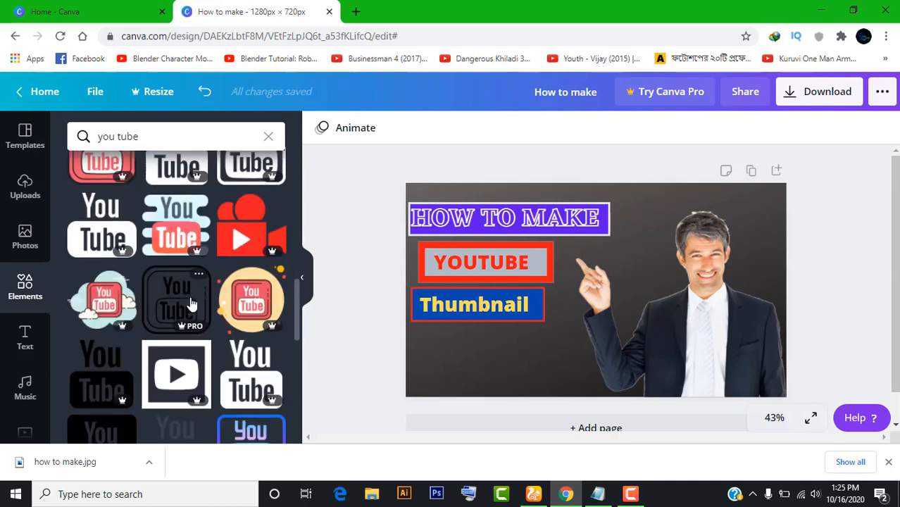
pyautogui.scroll(20, 209, 291)
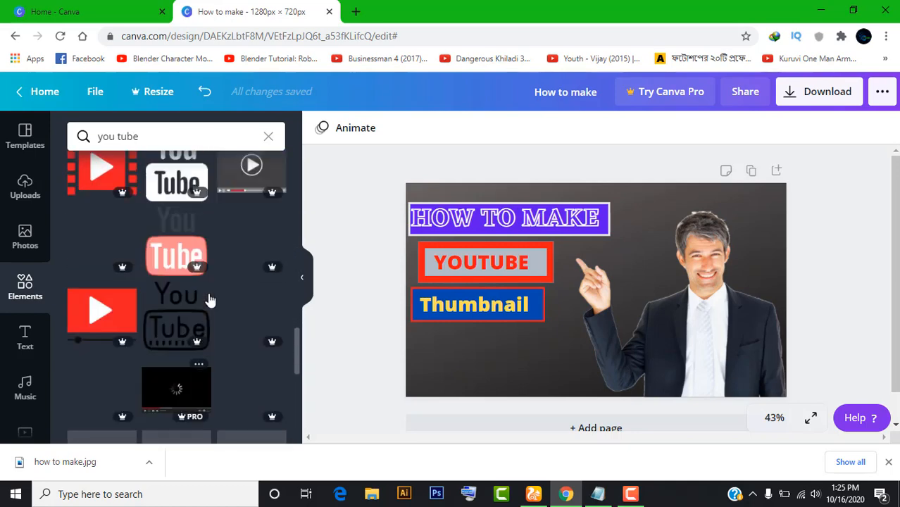
pyautogui.scroll(-1, 203, 279)
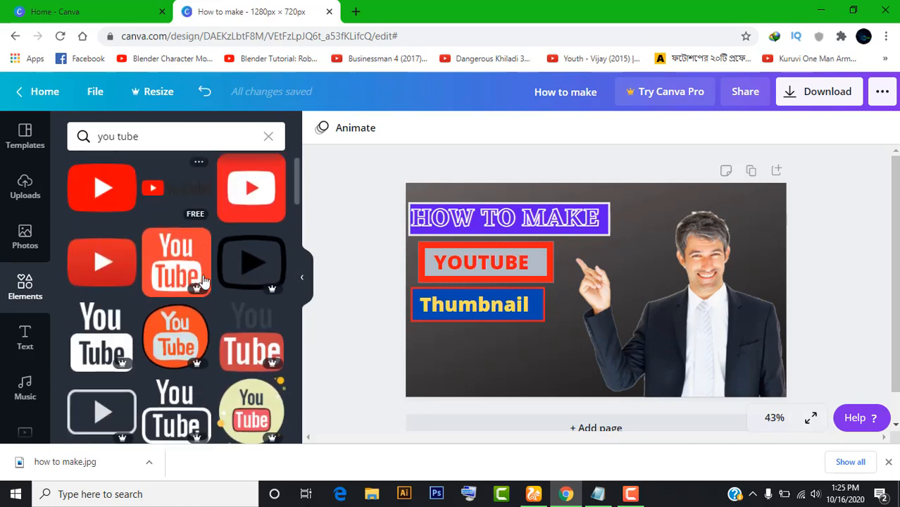
pyautogui.scroll(1, 203, 279)
pyautogui.moveTo(106, 257); pyautogui.dragTo(574, 352)
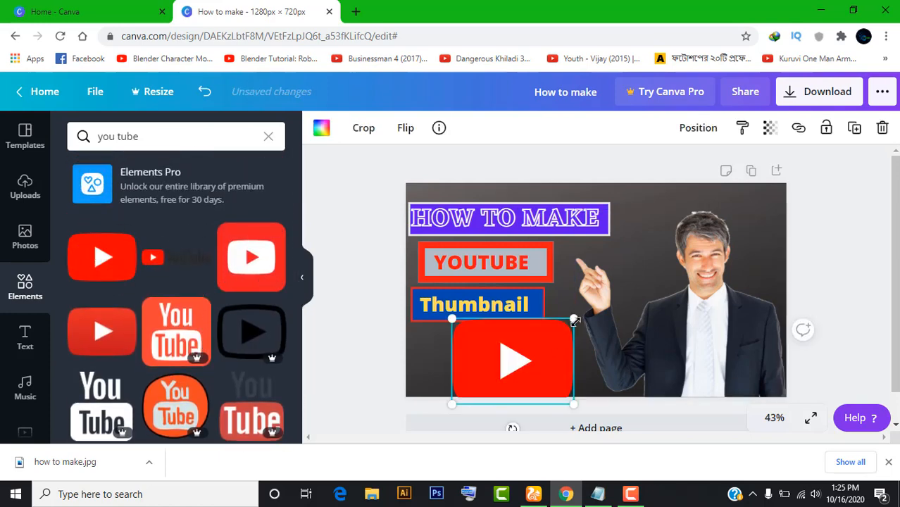
pyautogui.moveTo(574, 319); pyautogui.dragTo(487, 346)
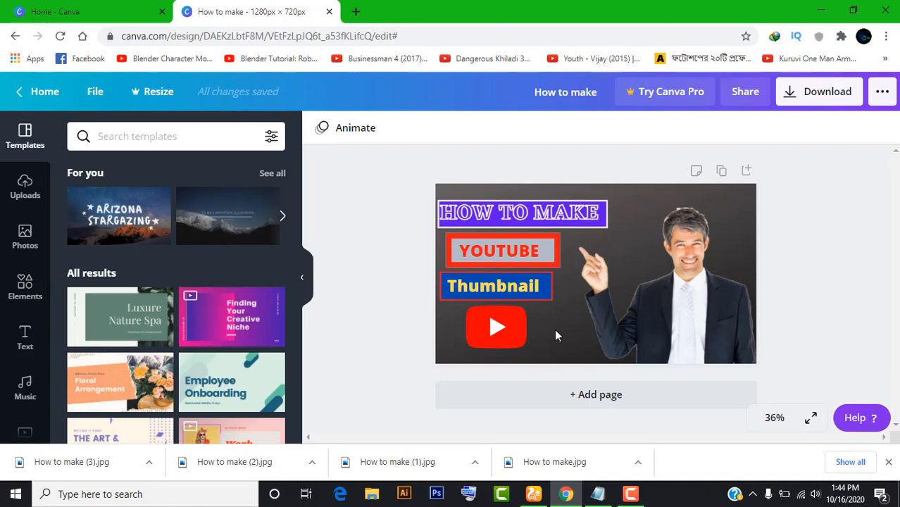
# - Download the finished design as a JPG file and dismiss the Content Planner offer
pyautogui.click(813, 99)
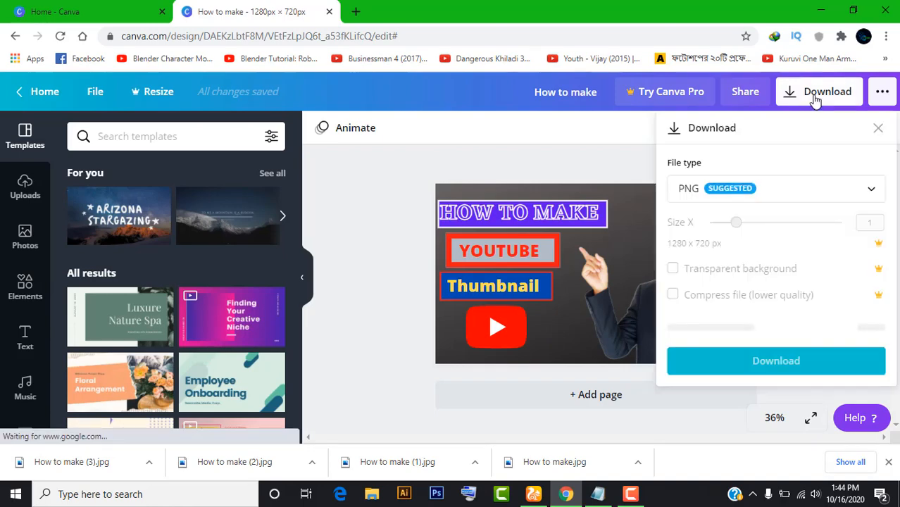
pyautogui.click(817, 191)
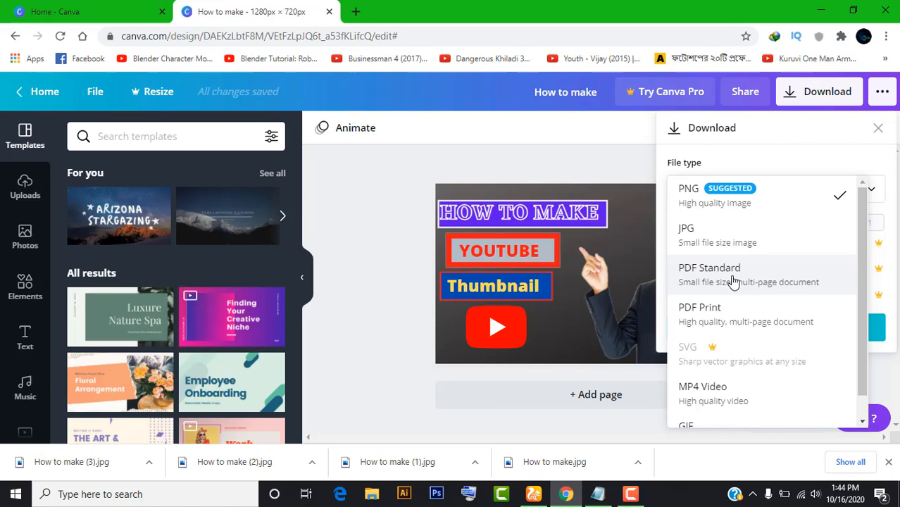
pyautogui.click(724, 238)
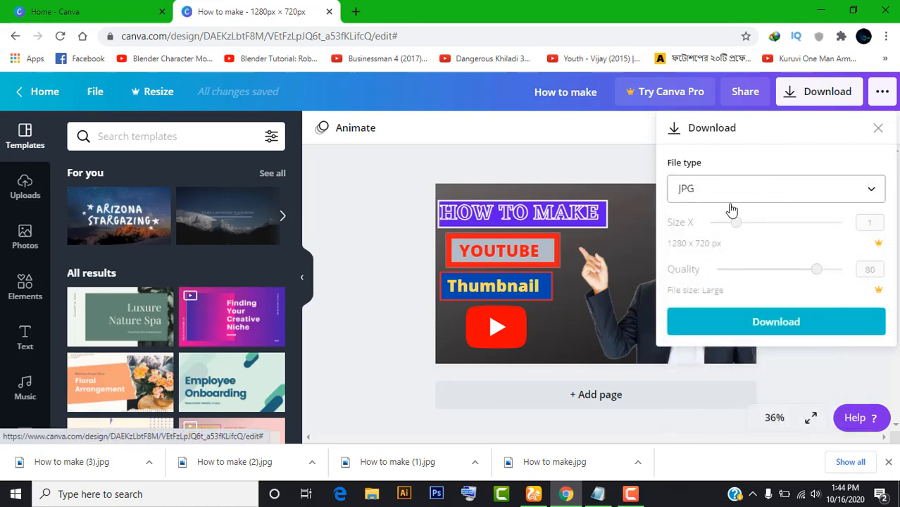
pyautogui.click(755, 325)
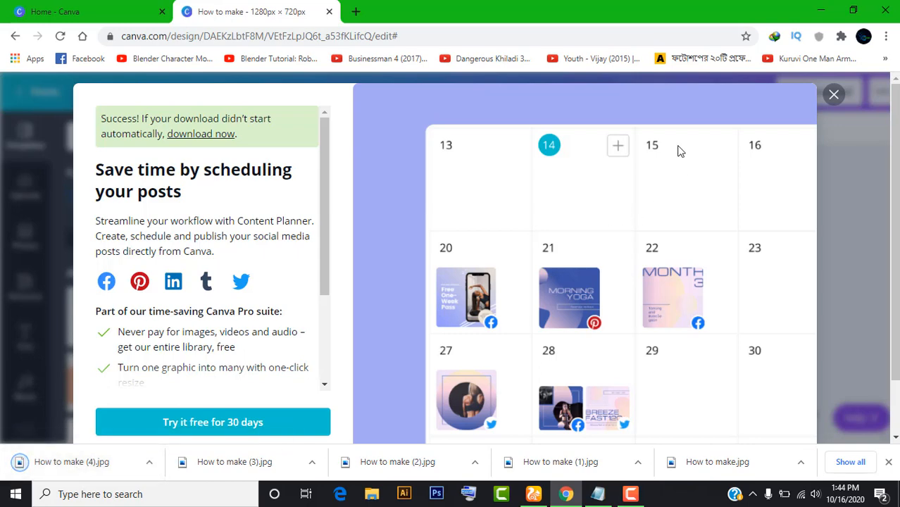
pyautogui.click(842, 94)
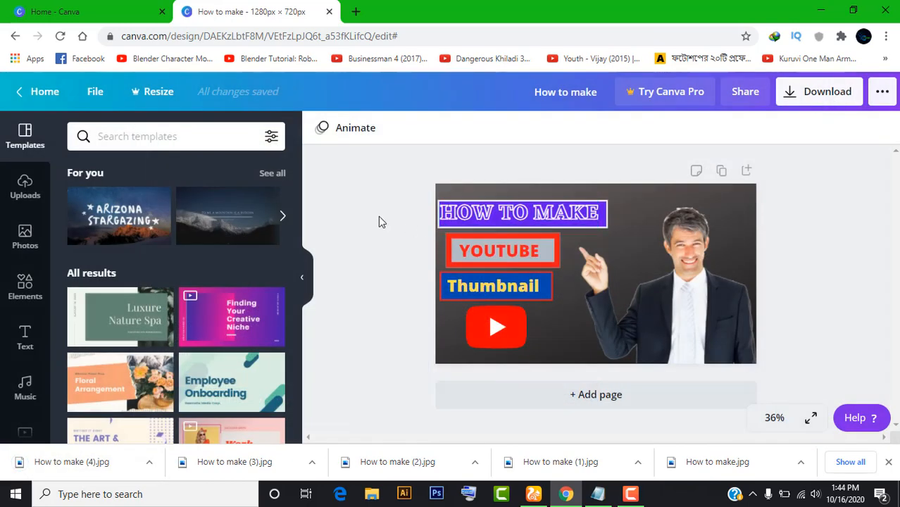